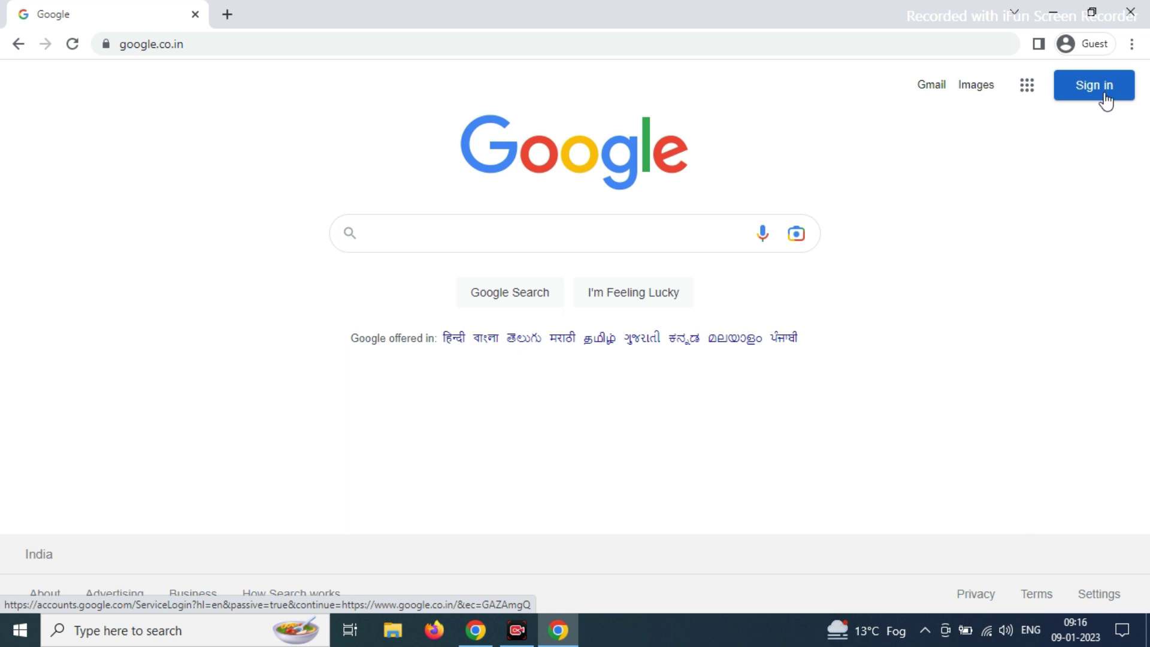
# Go from the google.co.in home page to the Google account sign-in page.
pyautogui.click(1102, 96)
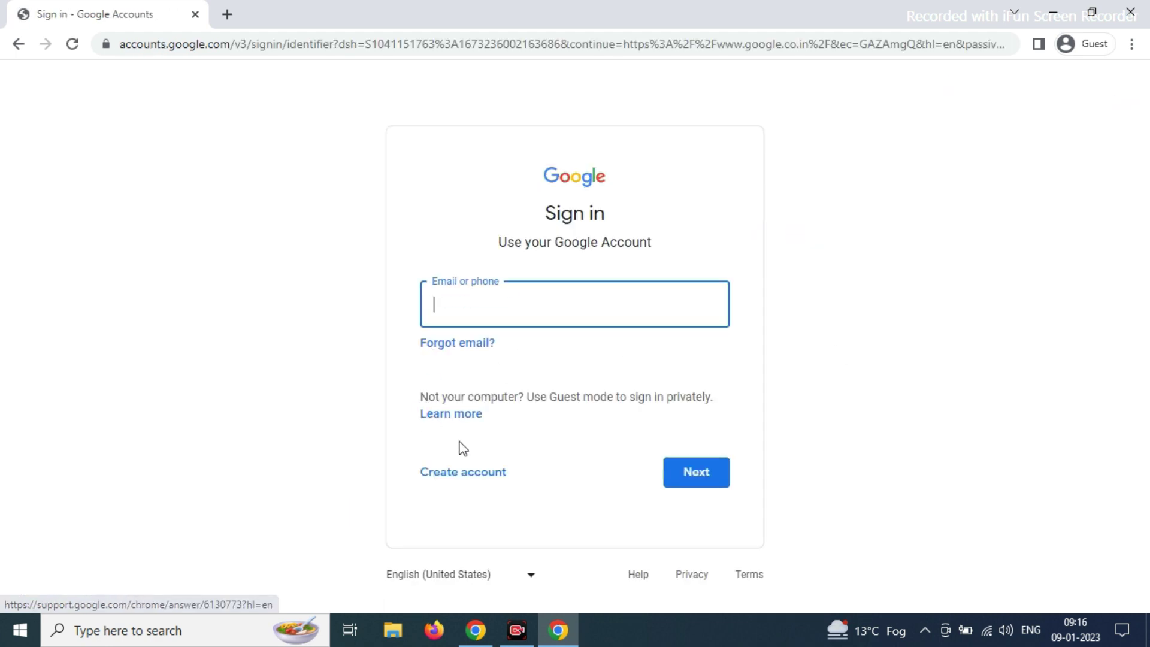
# Choose Create account and select For my personal use.
pyautogui.click(462, 474)
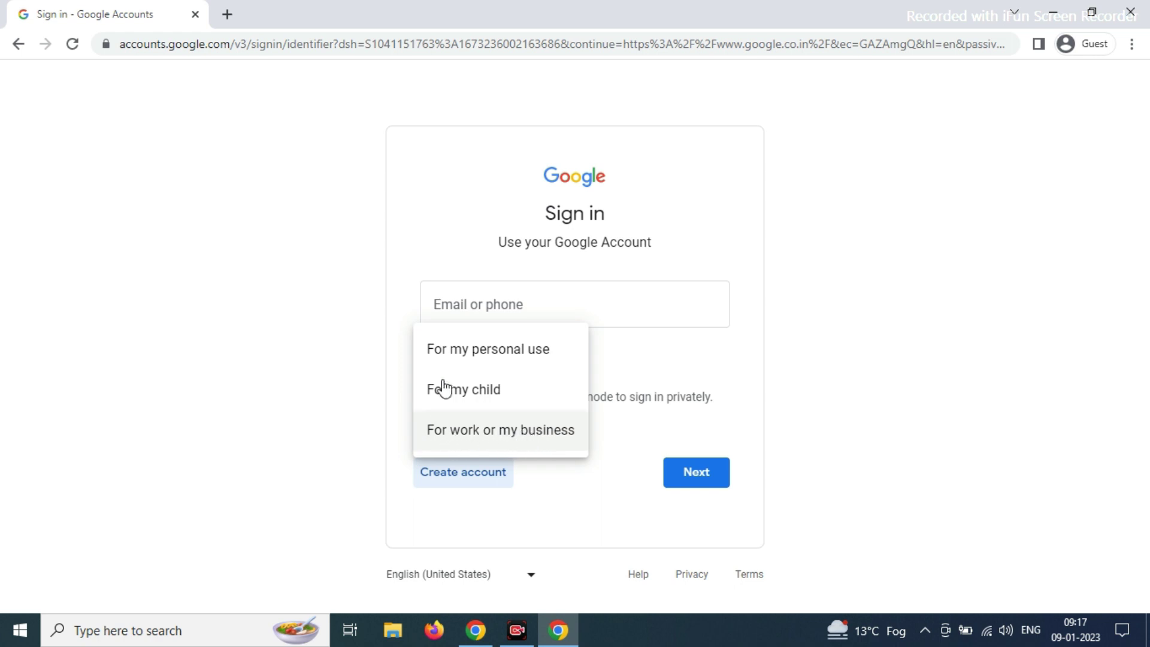
pyautogui.click(489, 353)
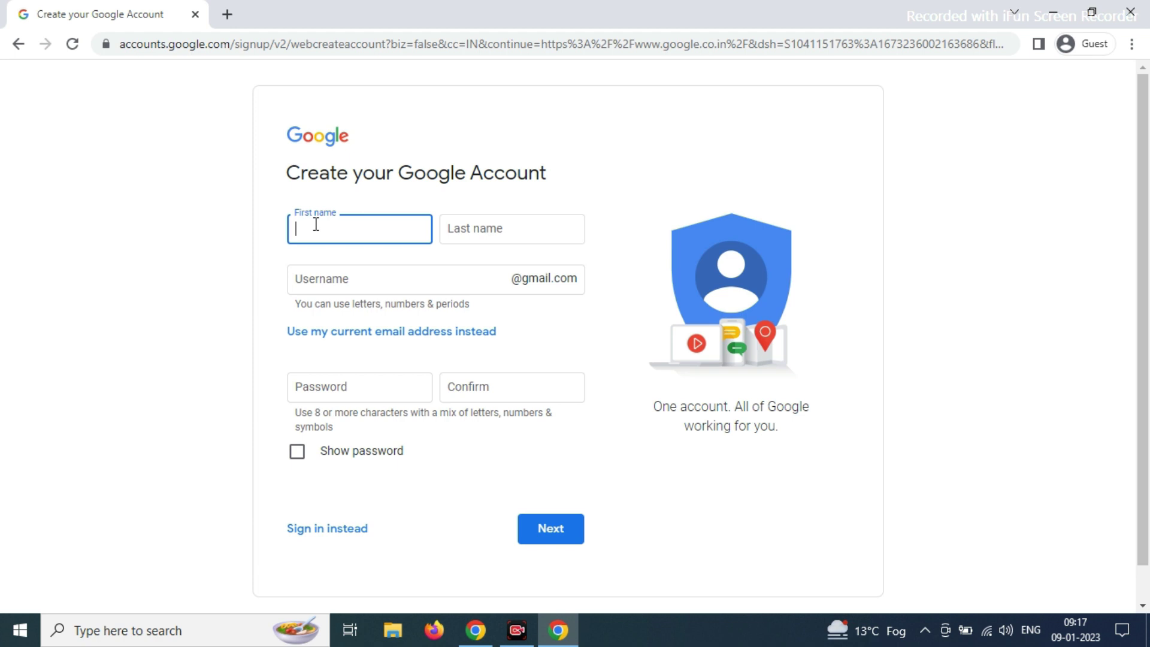
# Enter the user's first and last name in the sign-up form, ending on the Username field.
pyautogui.press('Tab')
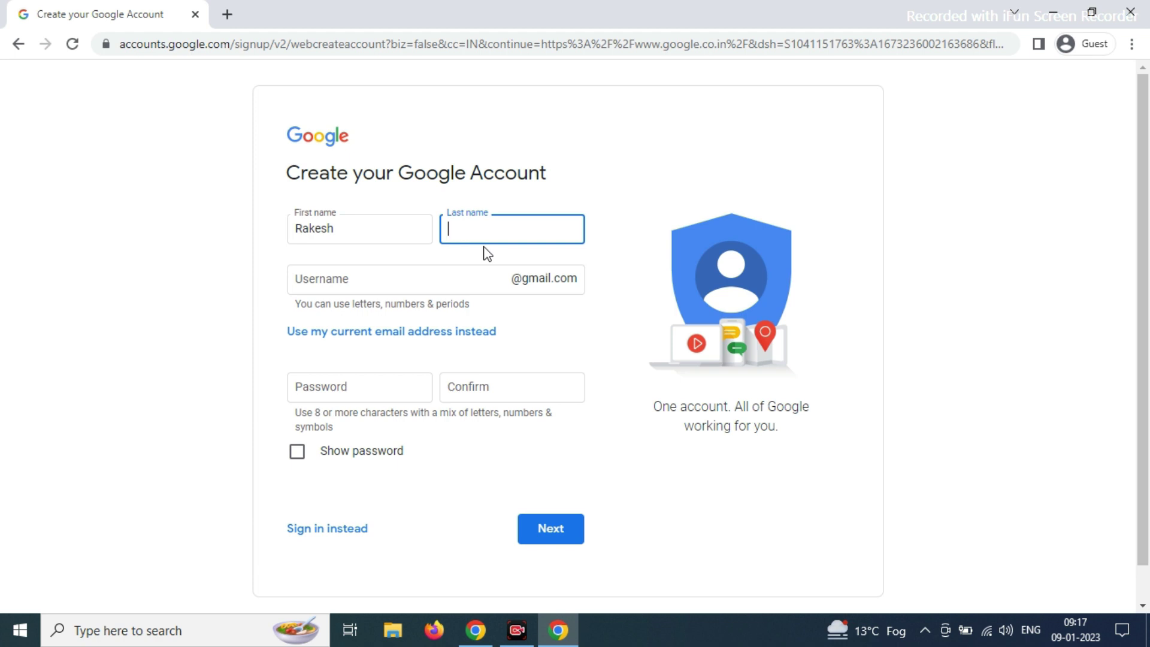
pyautogui.press('Tab')
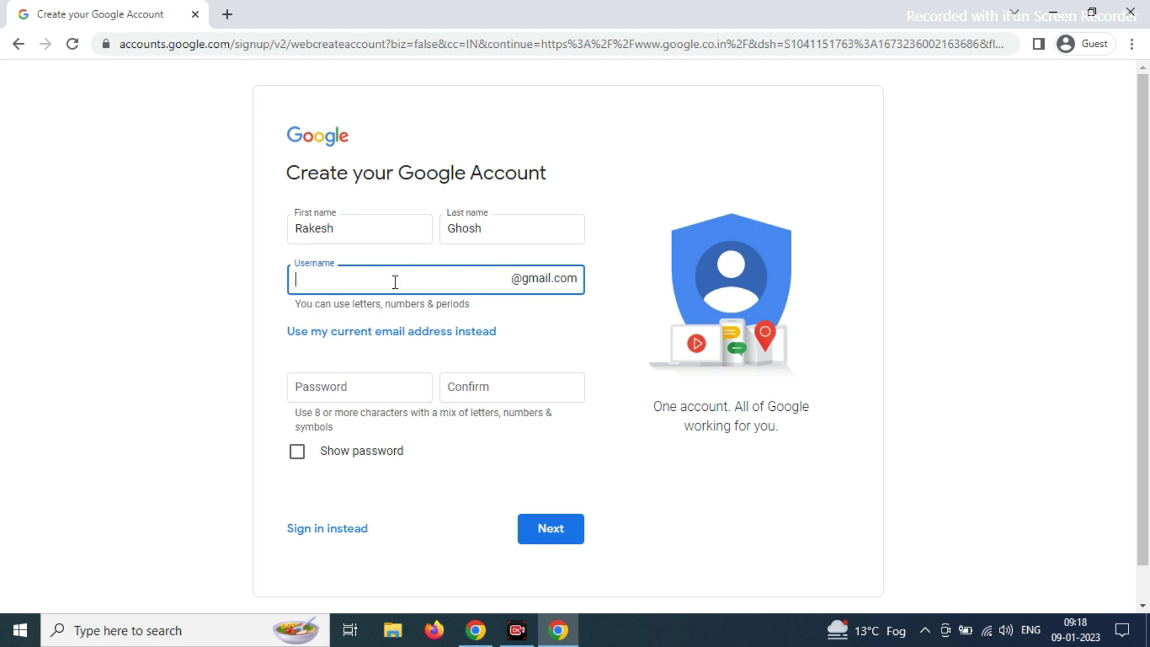
# Try username variants, changing the ending each time, until Google accepts one as available.
pyautogui.press('Tab')
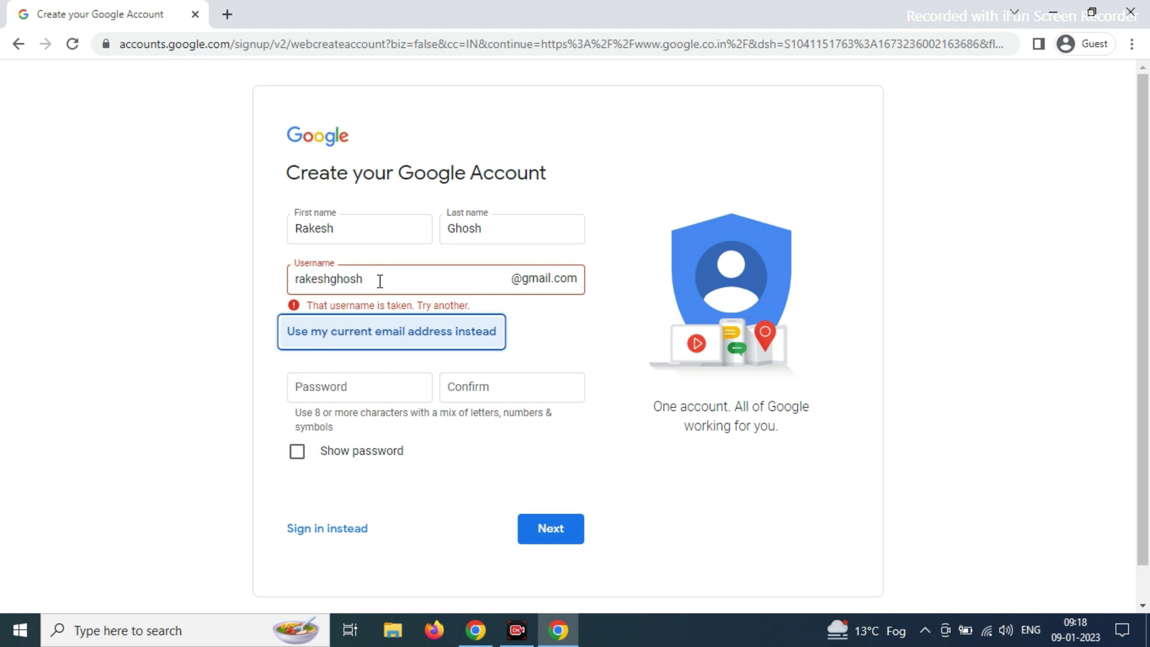
pyautogui.click(379, 281)
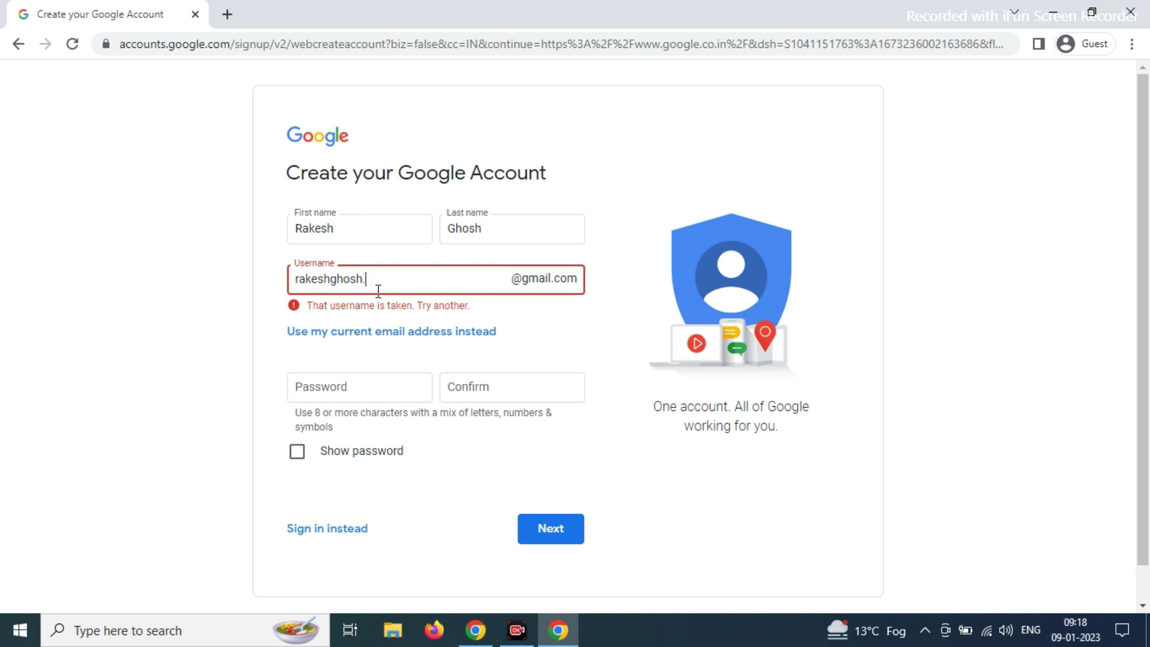
pyautogui.write('2023')
pyautogui.press('Tab')
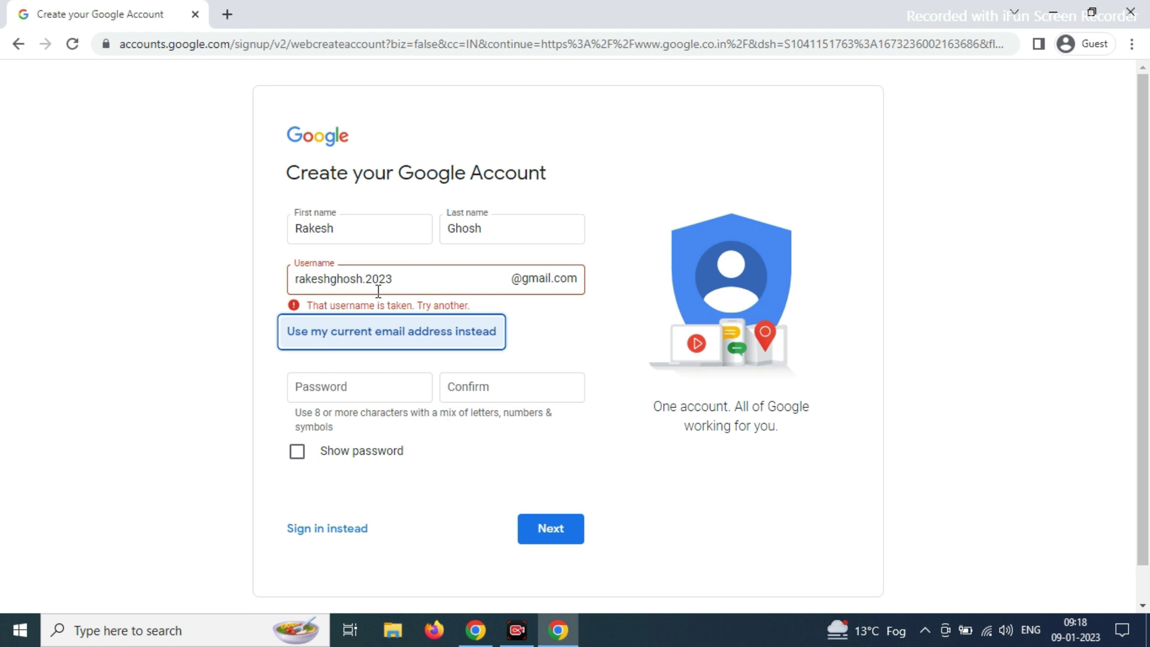
pyautogui.moveTo(399, 280); pyautogui.dragTo(365, 278)
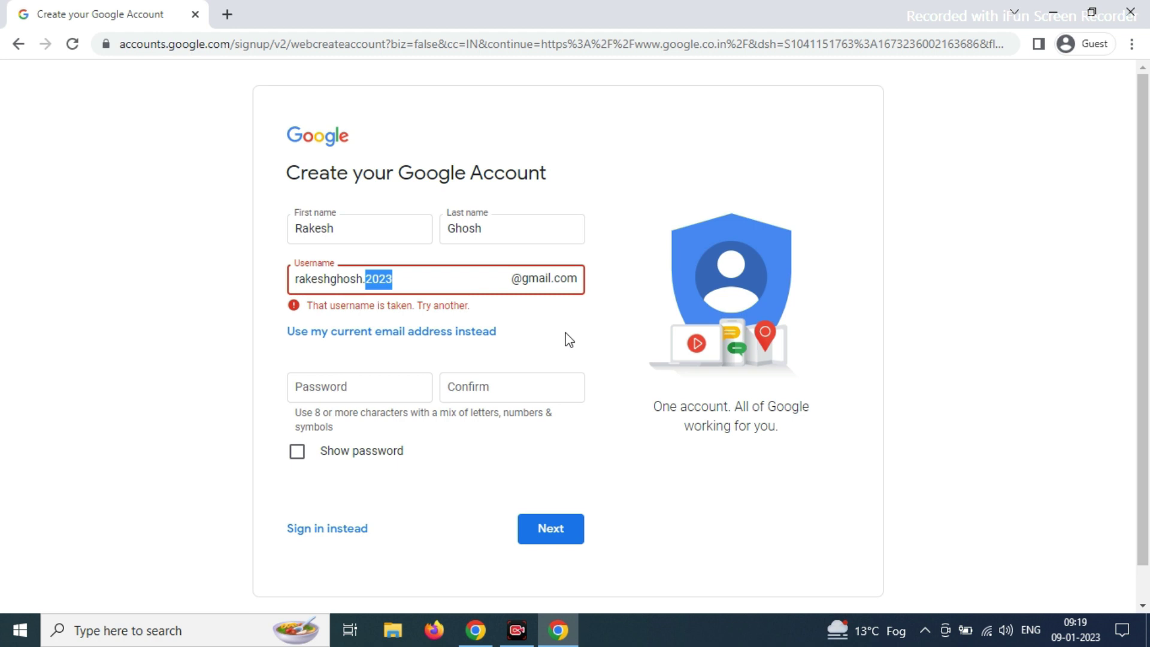
pyautogui.write('kolkata')
pyautogui.press('Tab')
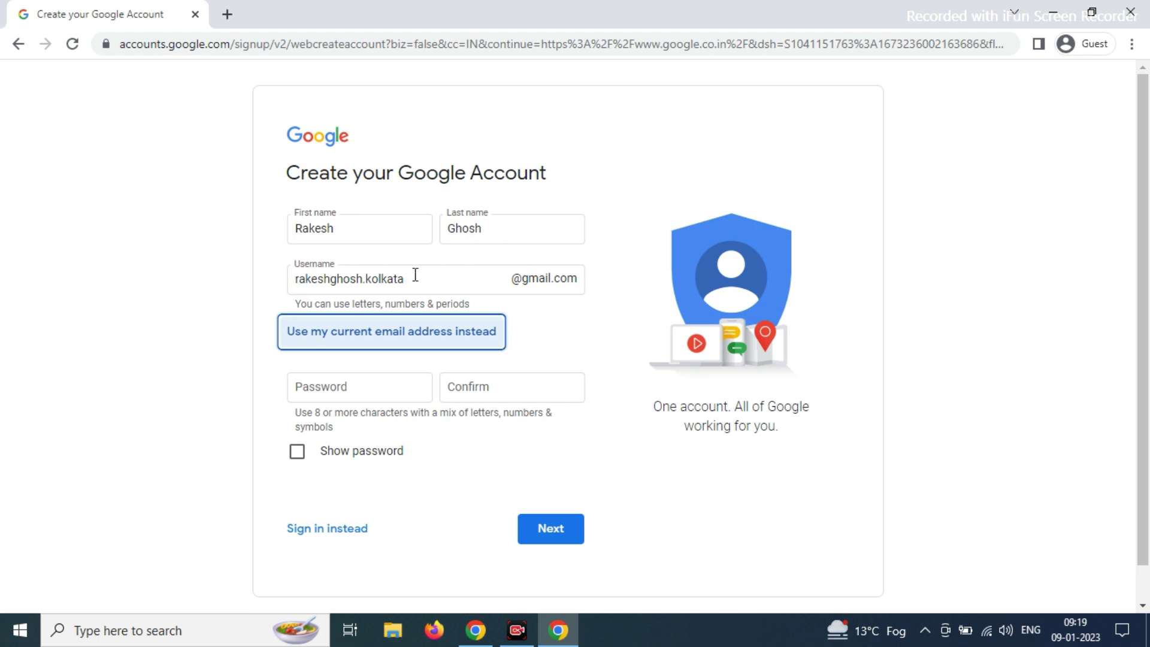
pyautogui.scroll(-1, 337, 435)
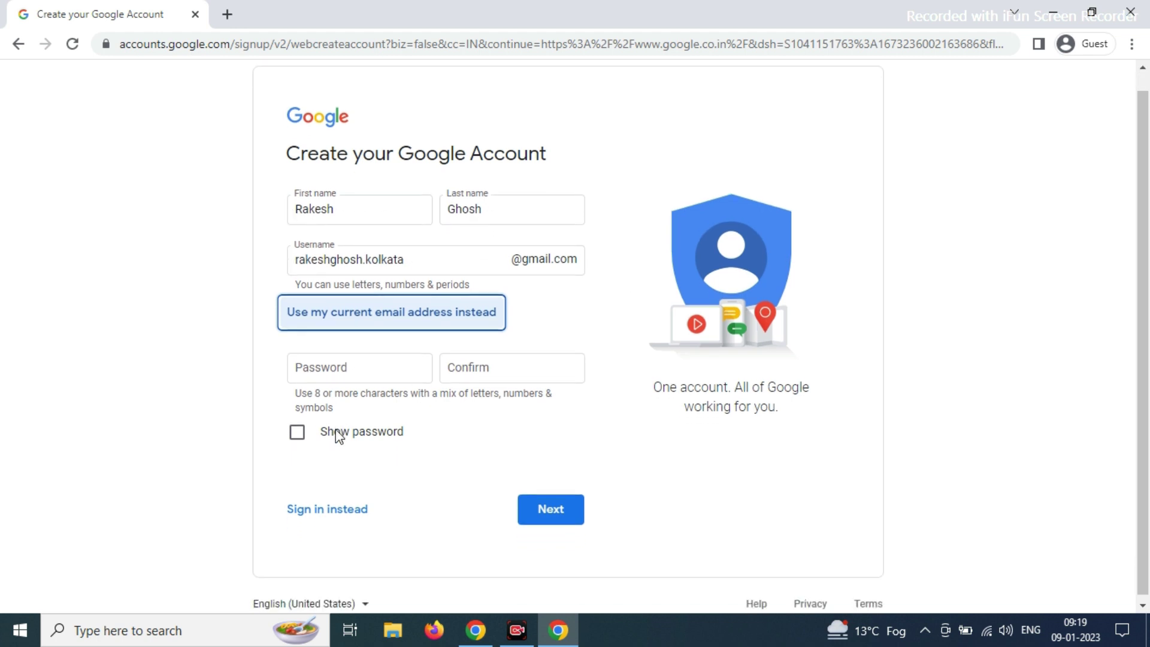
# Enter and confirm the account password, then submit the sign-up form.
pyautogui.click(336, 354)
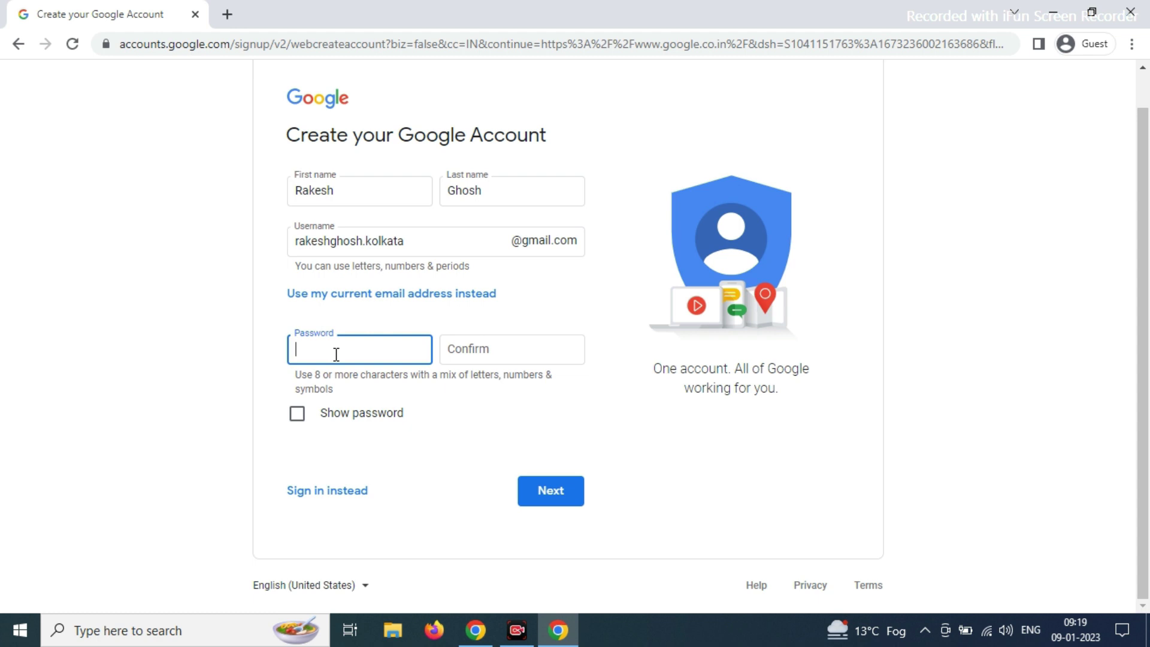
pyautogui.moveTo(302, 373); pyautogui.dragTo(324, 373)
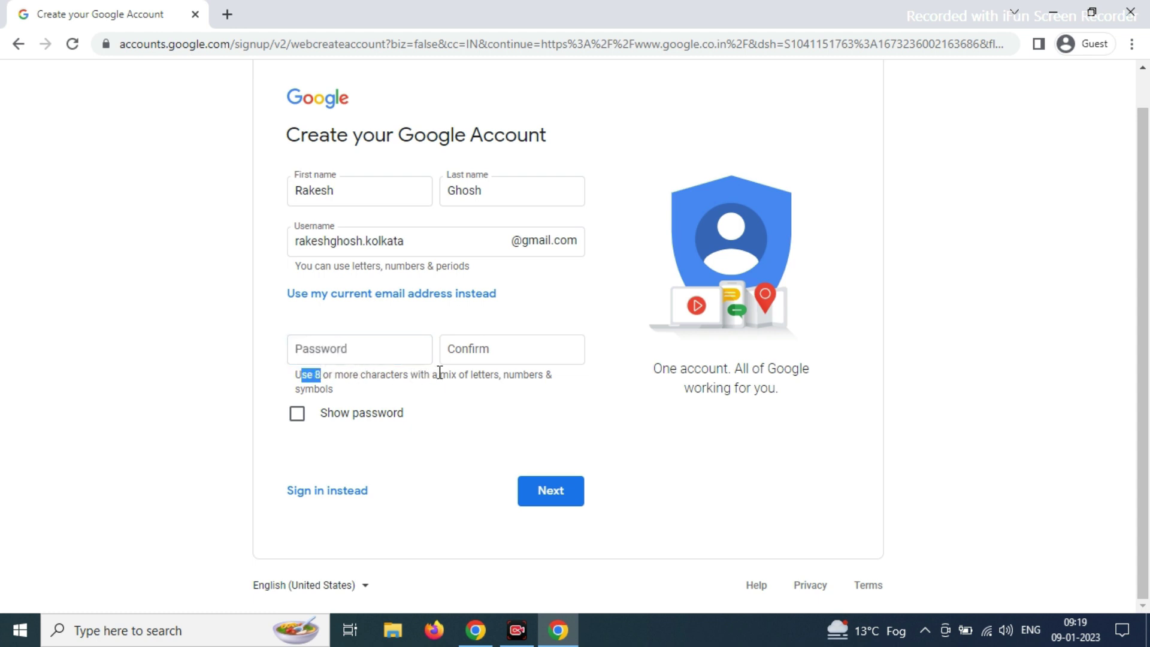
pyautogui.click(466, 374)
pyautogui.click(354, 357)
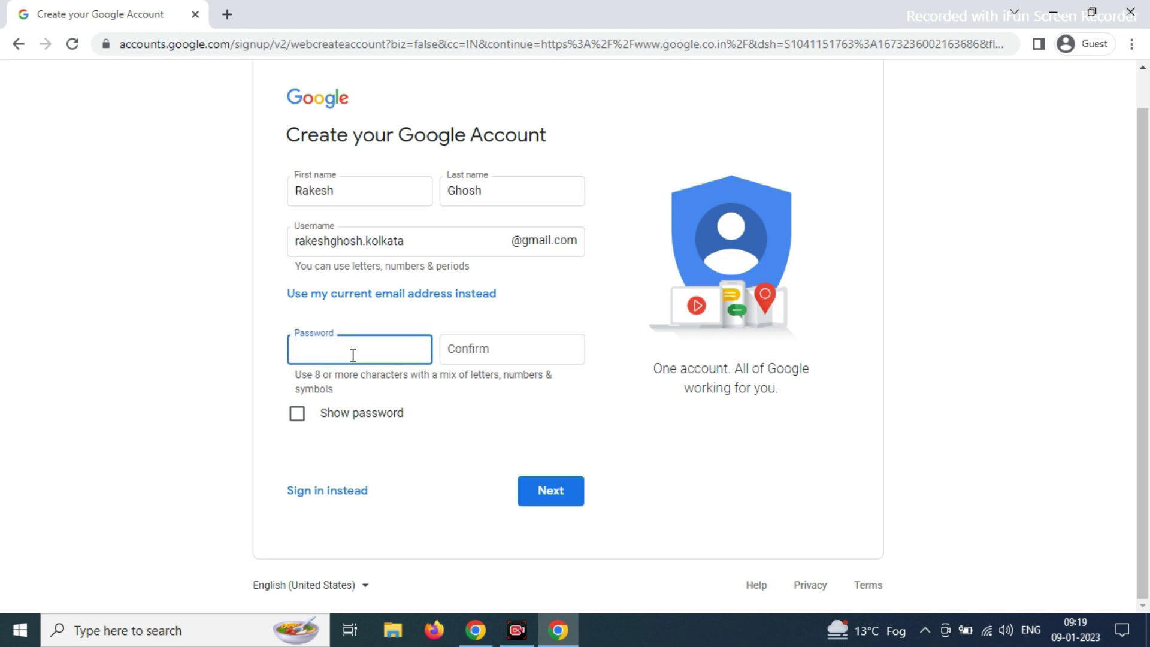
pyautogui.write('••••••••••')
pyautogui.press('Tab')
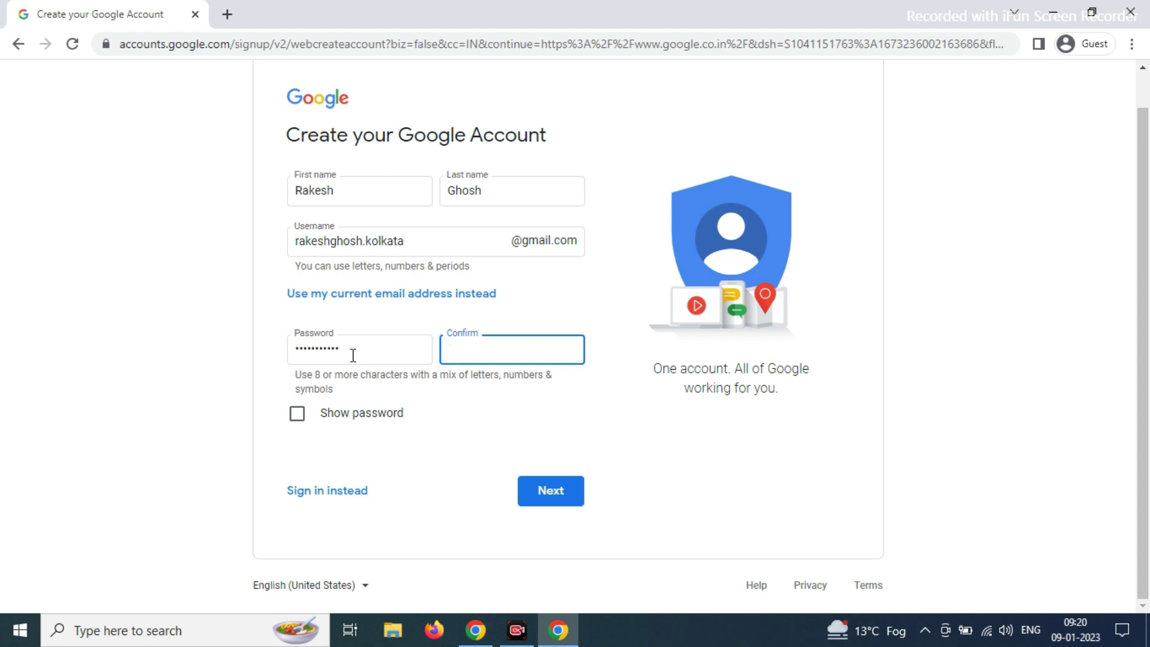
pyautogui.write('*******')
pyautogui.click(555, 488)
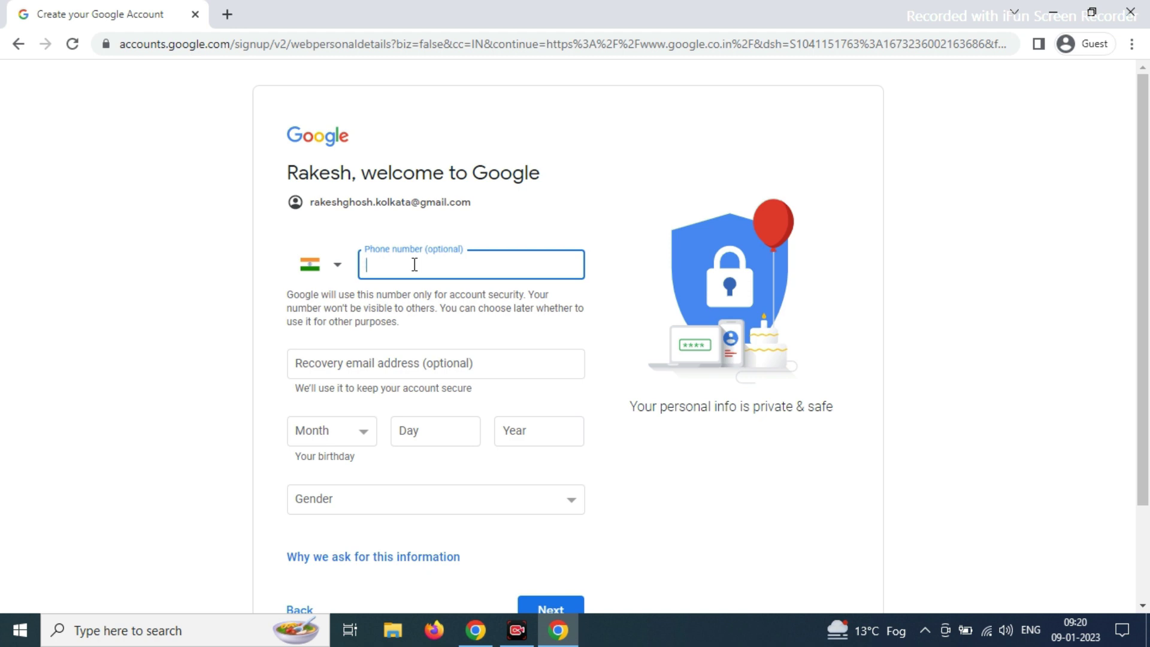
# Enter the account's phone number in the welcome step.
pyautogui.scroll(-2, 164, 316)
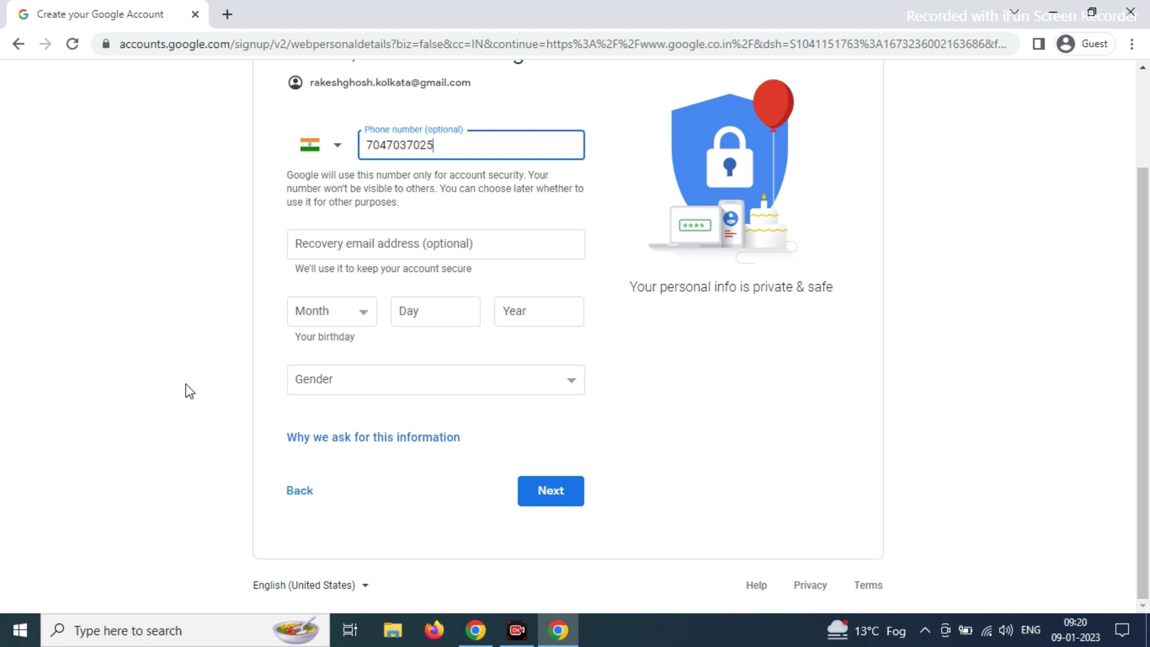
pyautogui.click(344, 246)
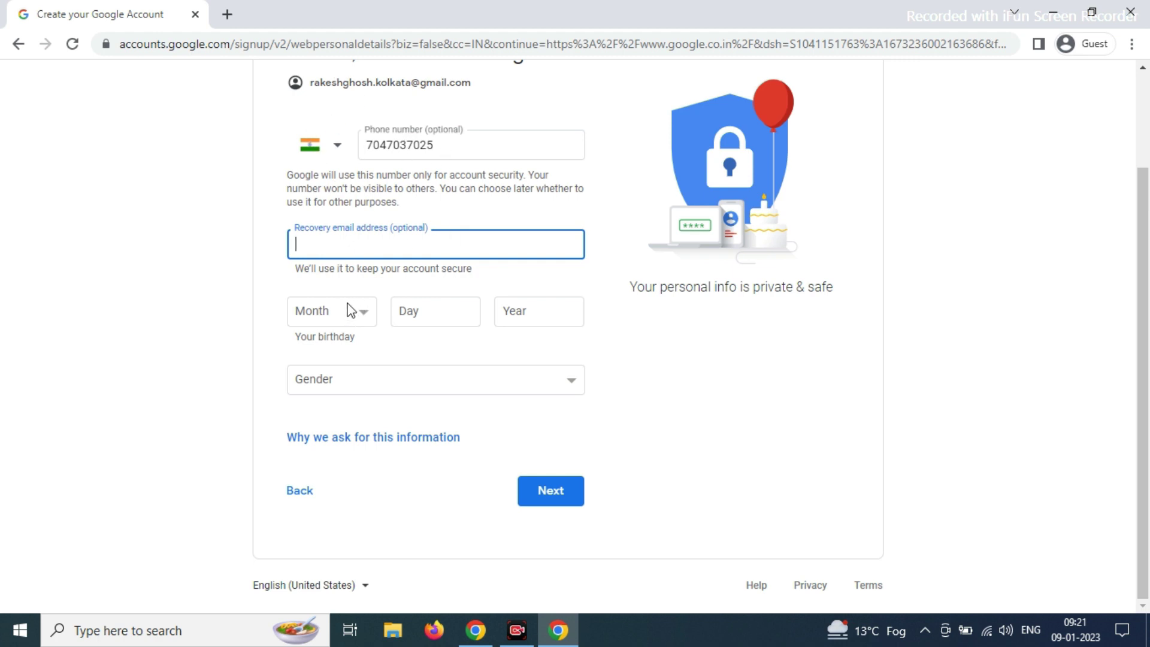
# Set the birthday to January 1, 1994 and gender to Male, then continue.
pyautogui.click(363, 314)
pyautogui.click(354, 333)
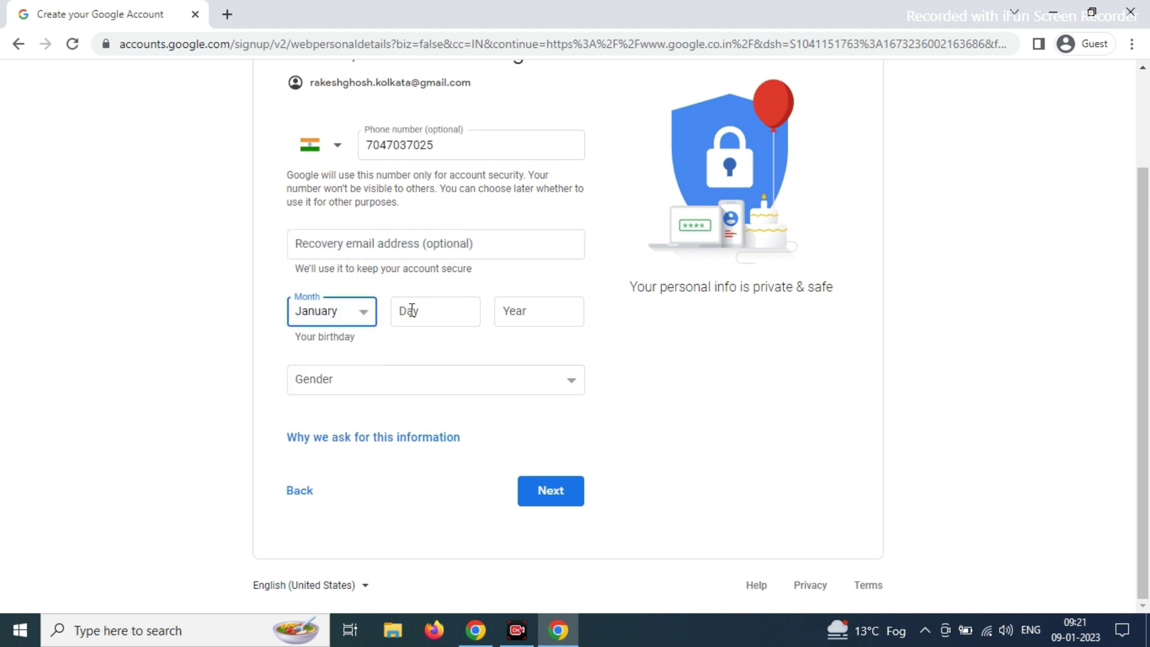
pyautogui.click(412, 309)
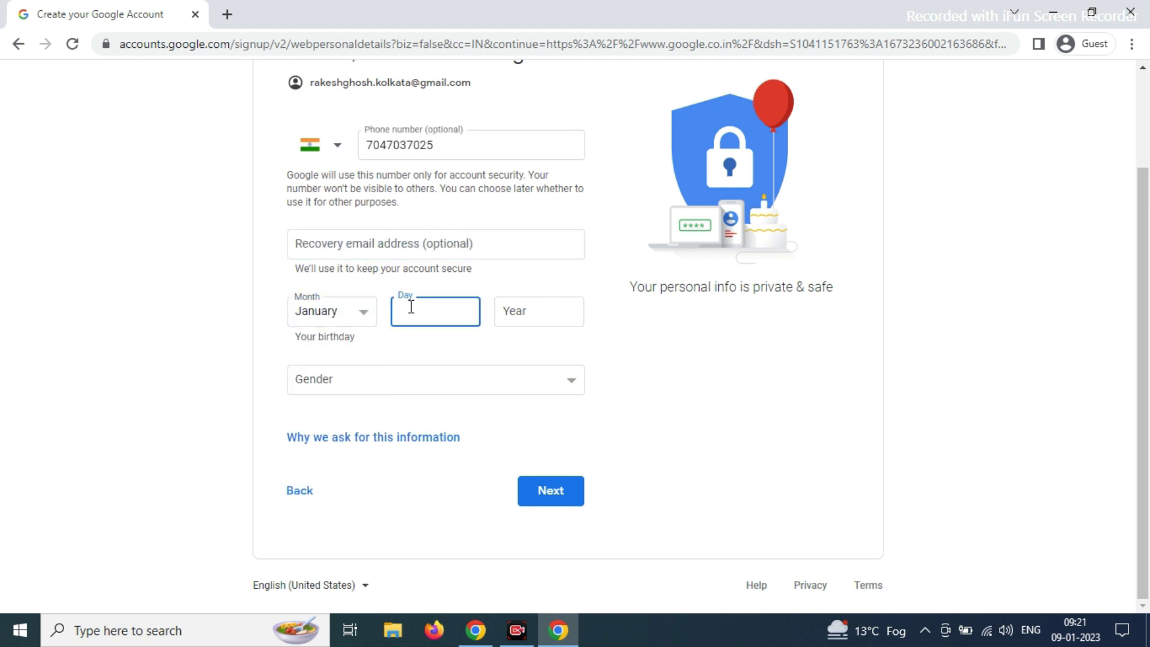
pyautogui.write('1')
pyautogui.click(536, 319)
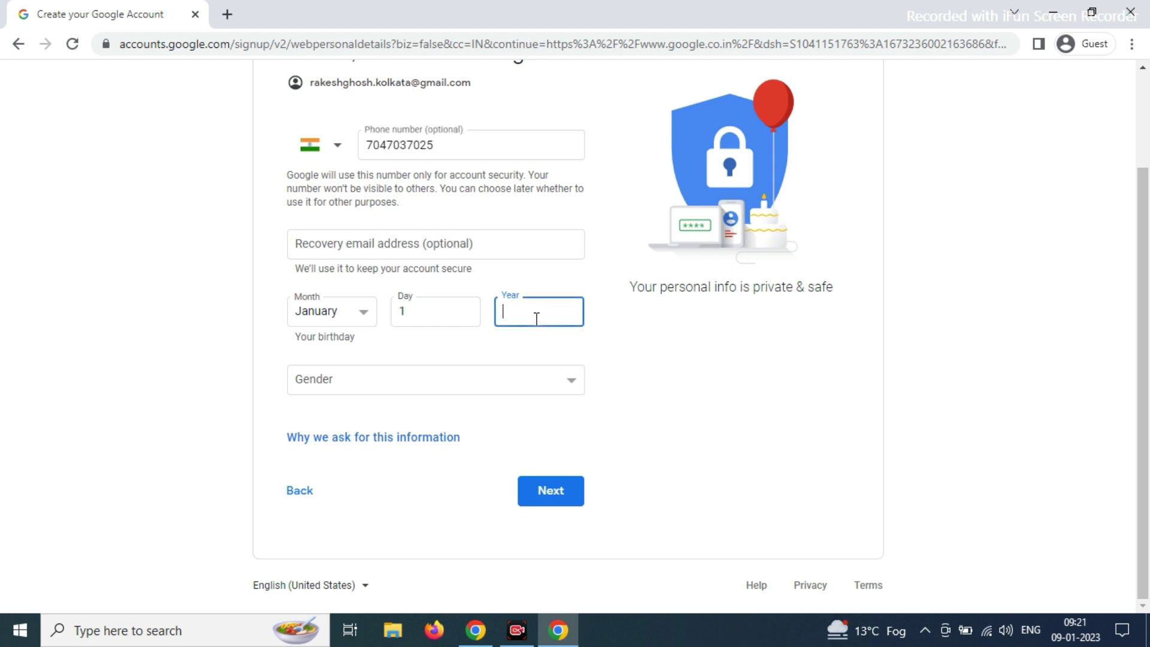
pyautogui.write('1994')
pyautogui.click(340, 386)
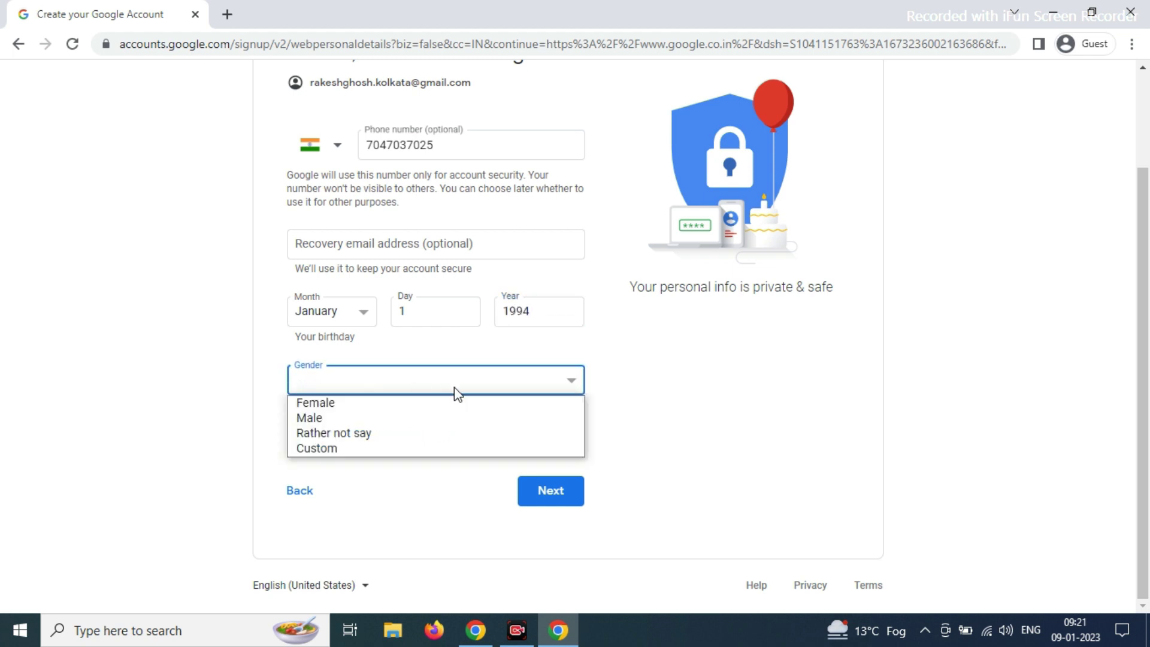
pyautogui.click(332, 420)
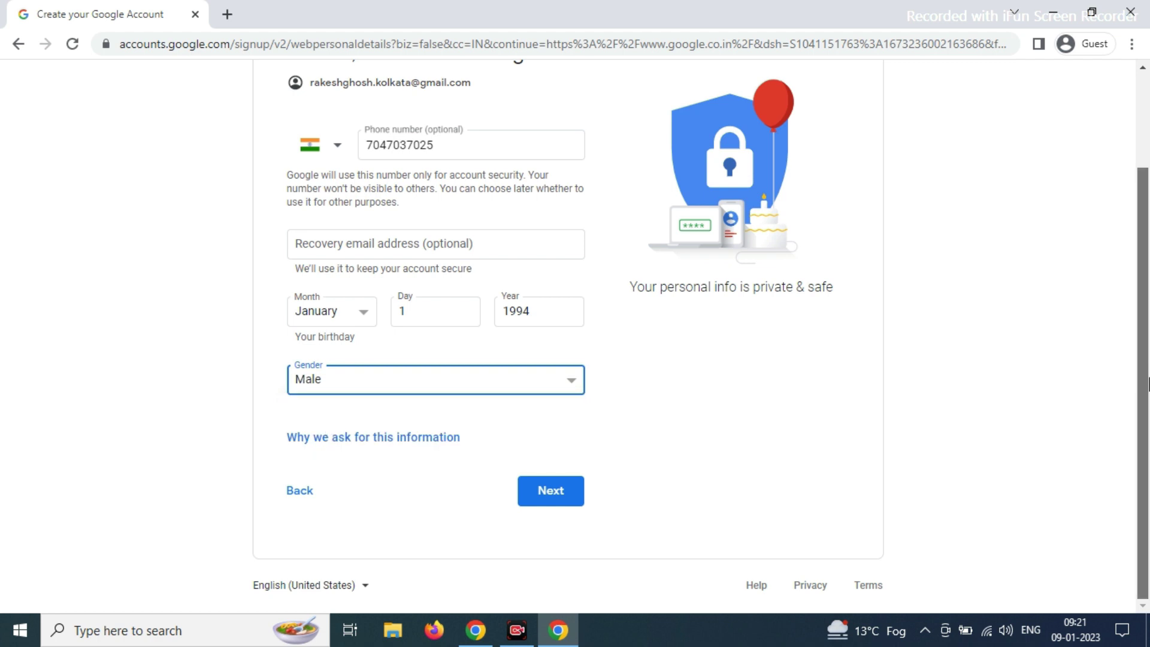
pyautogui.click(554, 496)
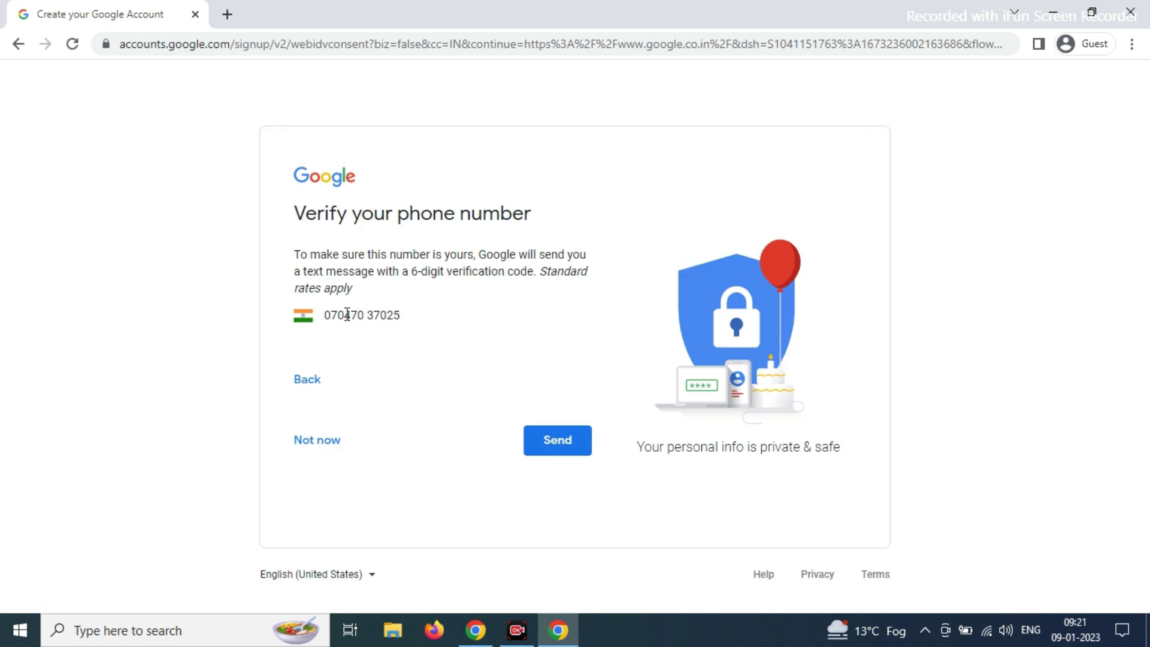
# Have a code texted to the phone and enter the received 6-digit code to verify it.
pyautogui.click(569, 451)
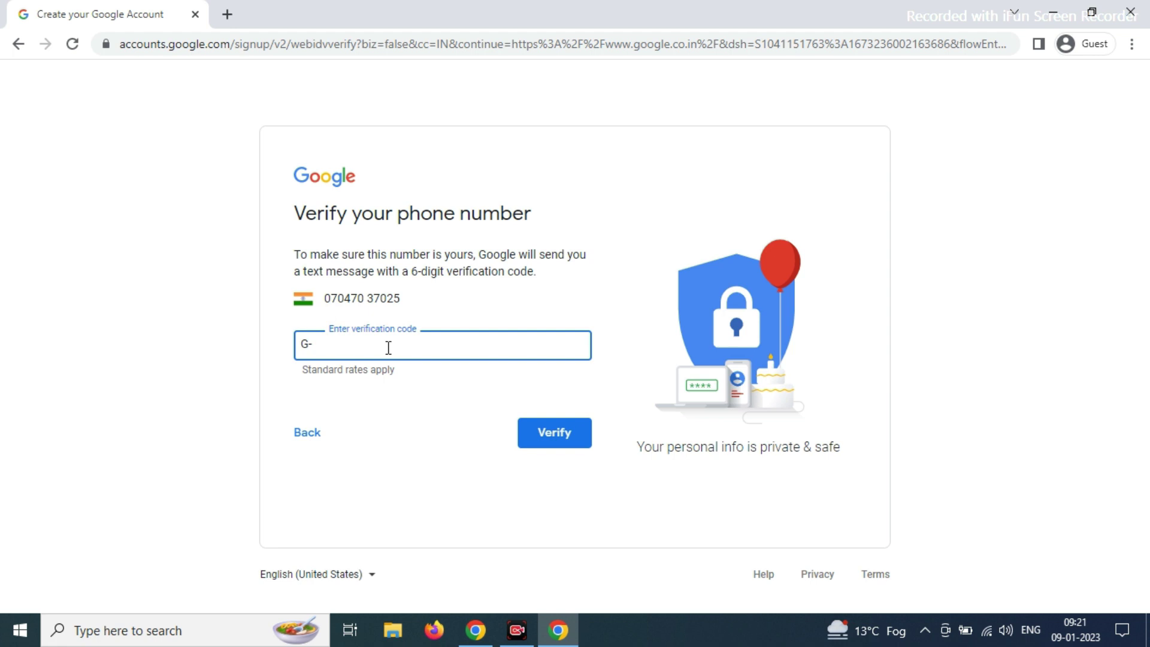
pyautogui.click(547, 434)
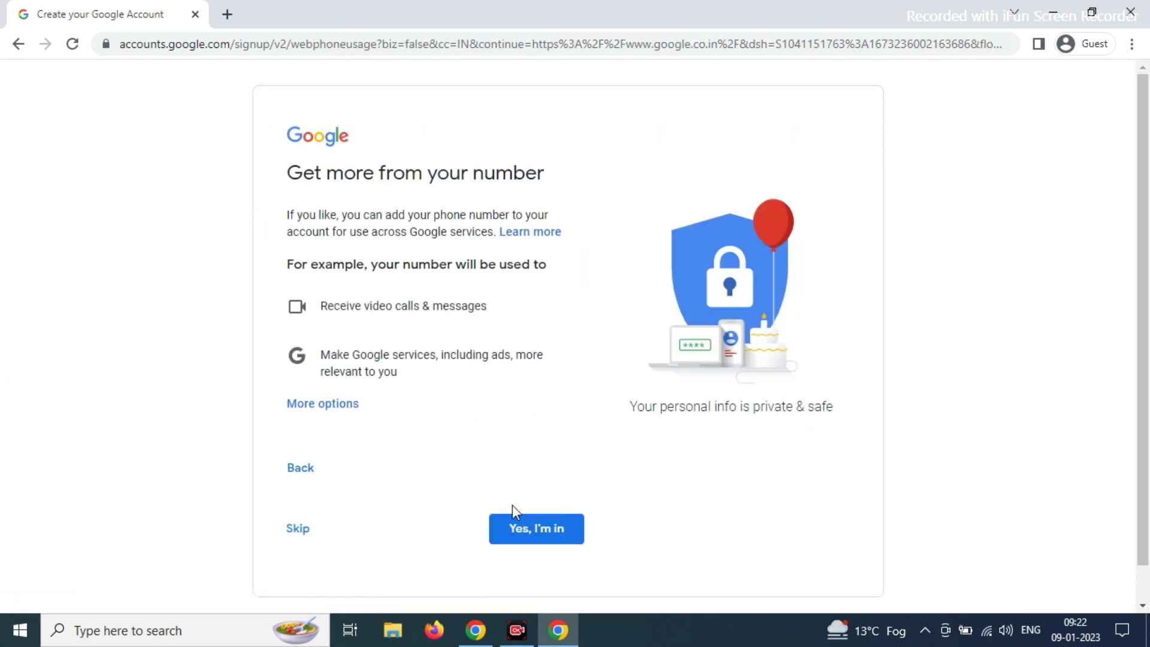
# Allow the phone number across Google services, scroll through Privacy and Terms, and agree.
pyautogui.click(539, 539)
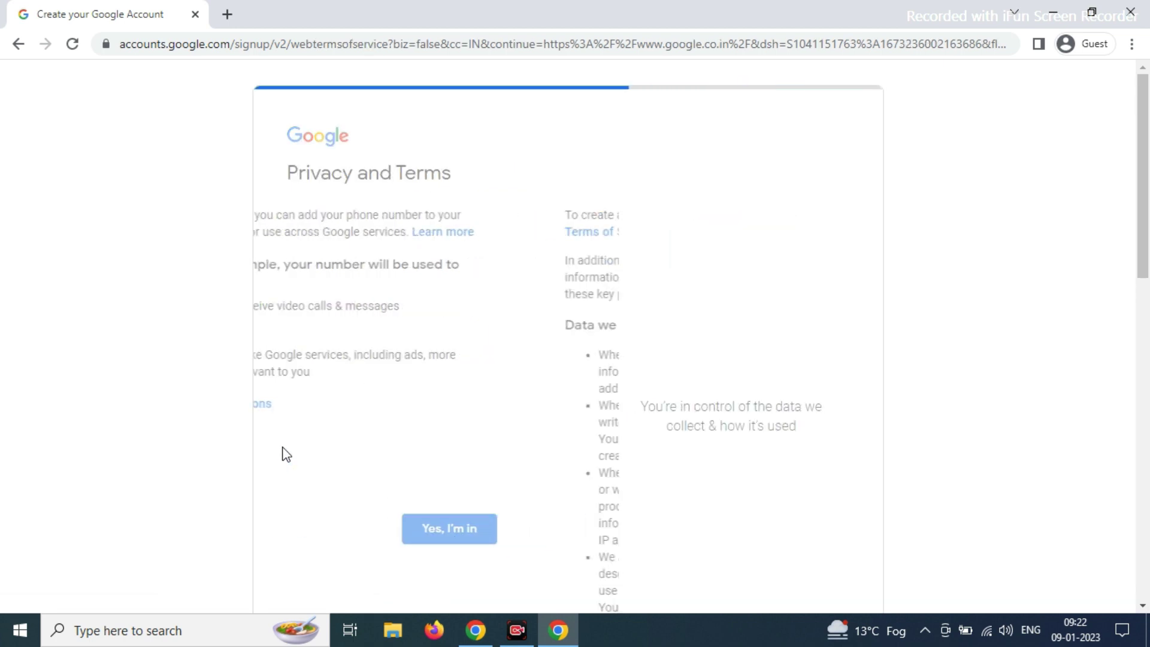
pyautogui.moveTo(1147, 238); pyautogui.dragTo(1081, 615)
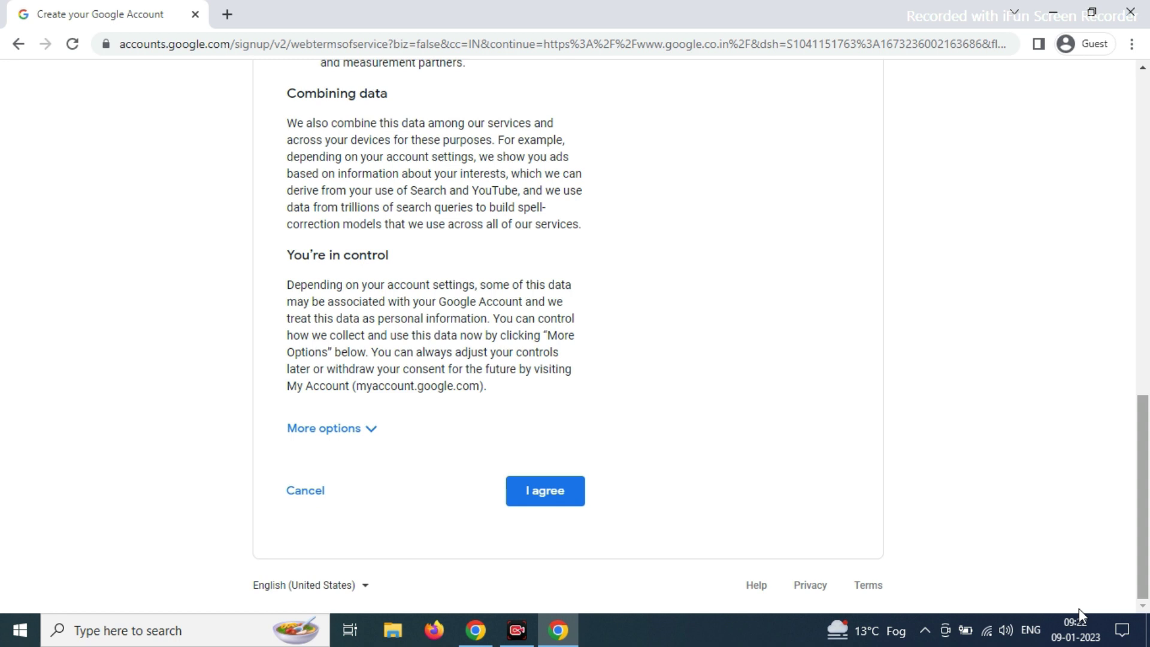
pyautogui.click(529, 490)
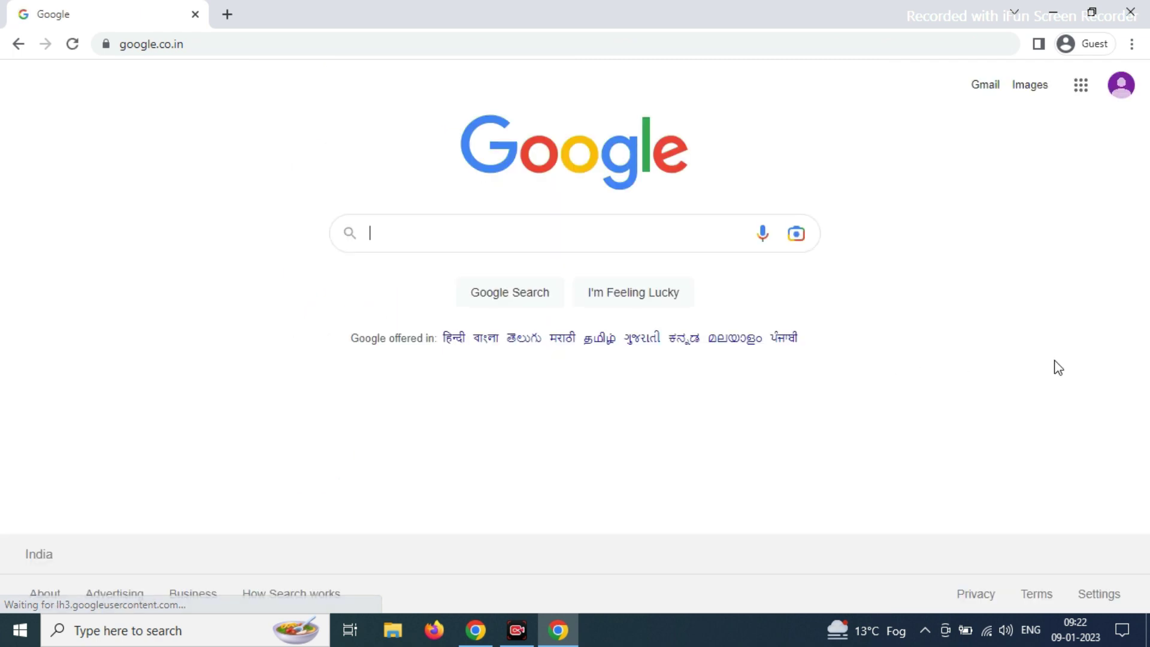
# Check the signed-in account from its avatar, then open that account's Gmail inbox.
pyautogui.click(1121, 85)
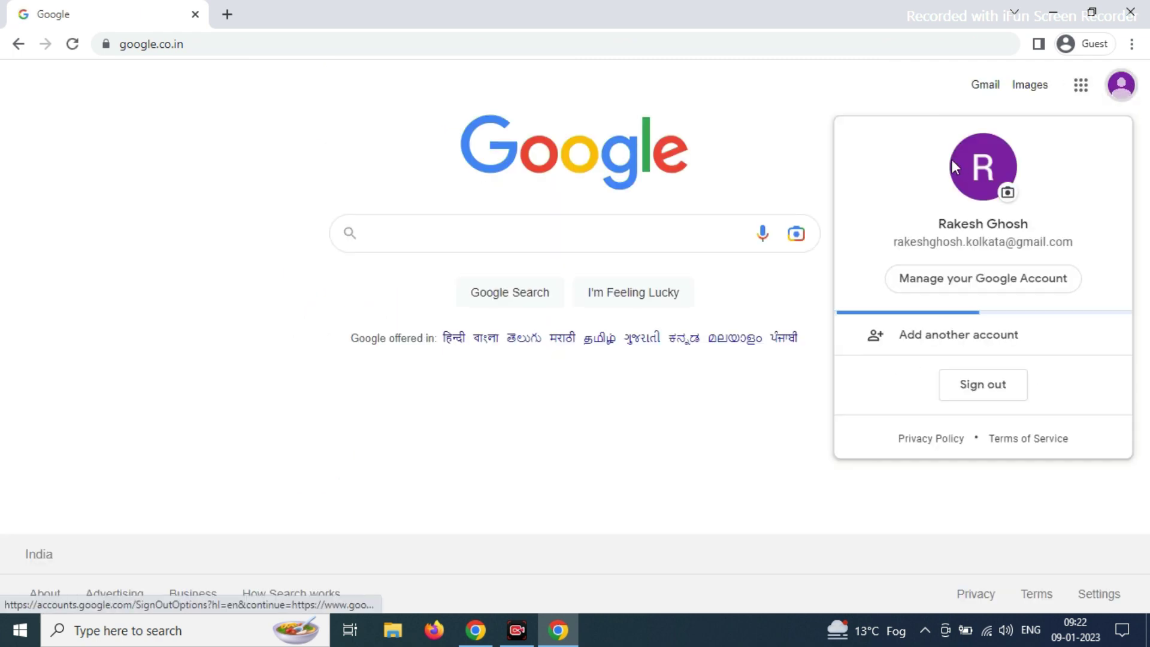
pyautogui.click(788, 97)
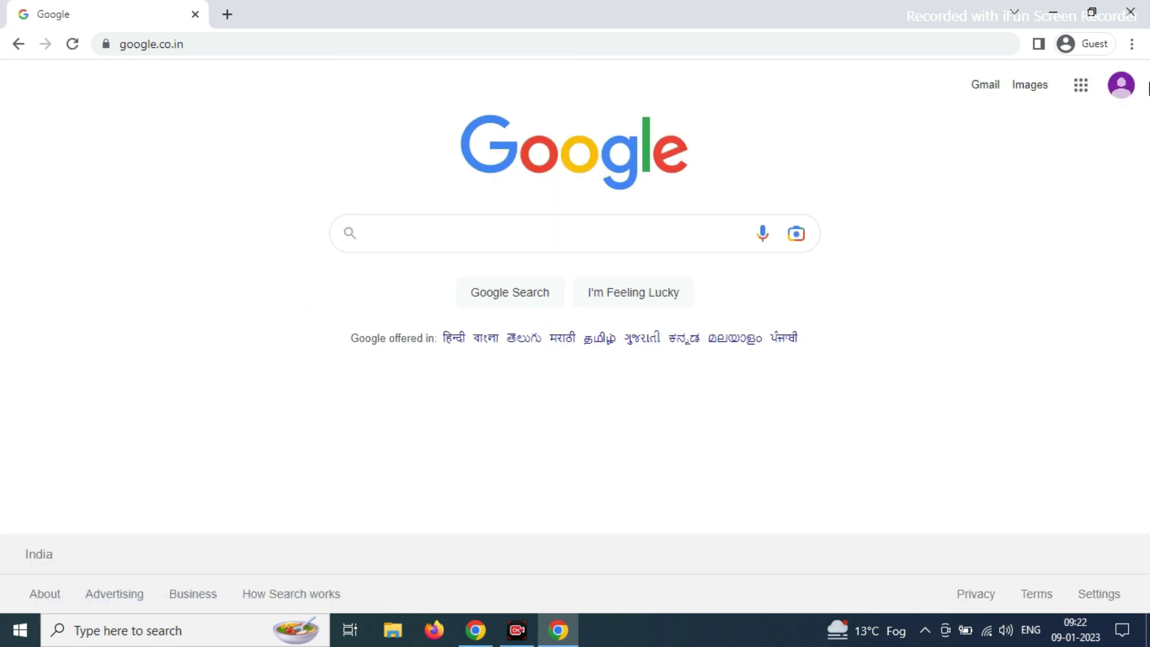
pyautogui.click(1126, 97)
pyautogui.click(1003, 103)
pyautogui.click(987, 94)
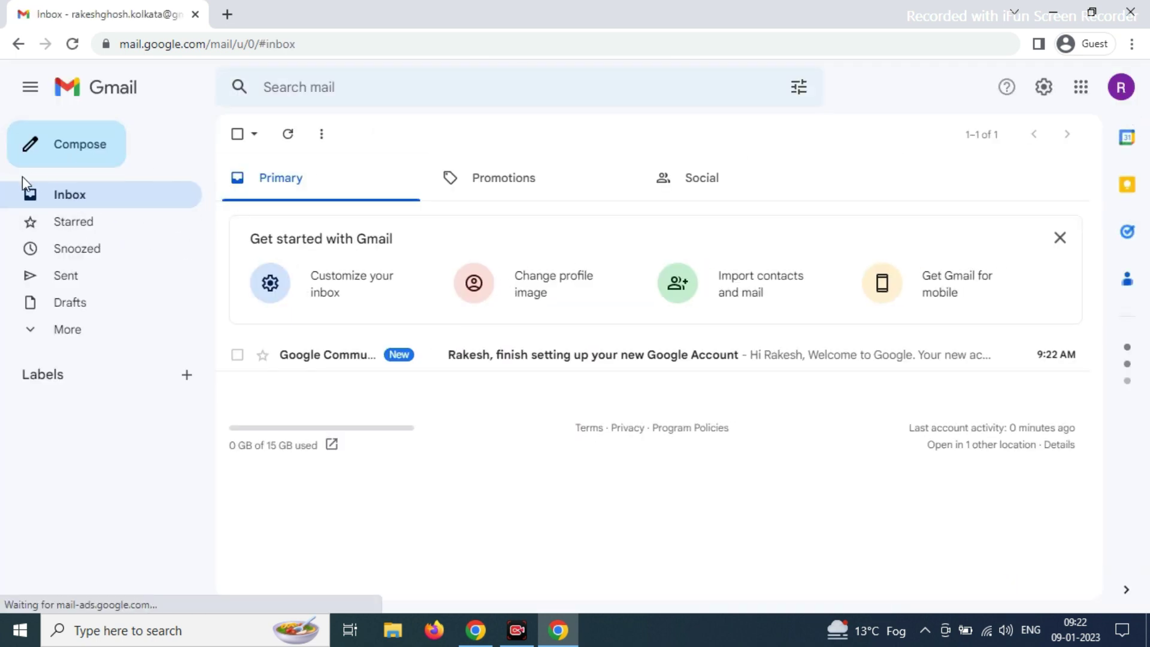
# Glance at Sent and Inbox, then start a new email to the test recipient's address.
pyautogui.click(69, 278)
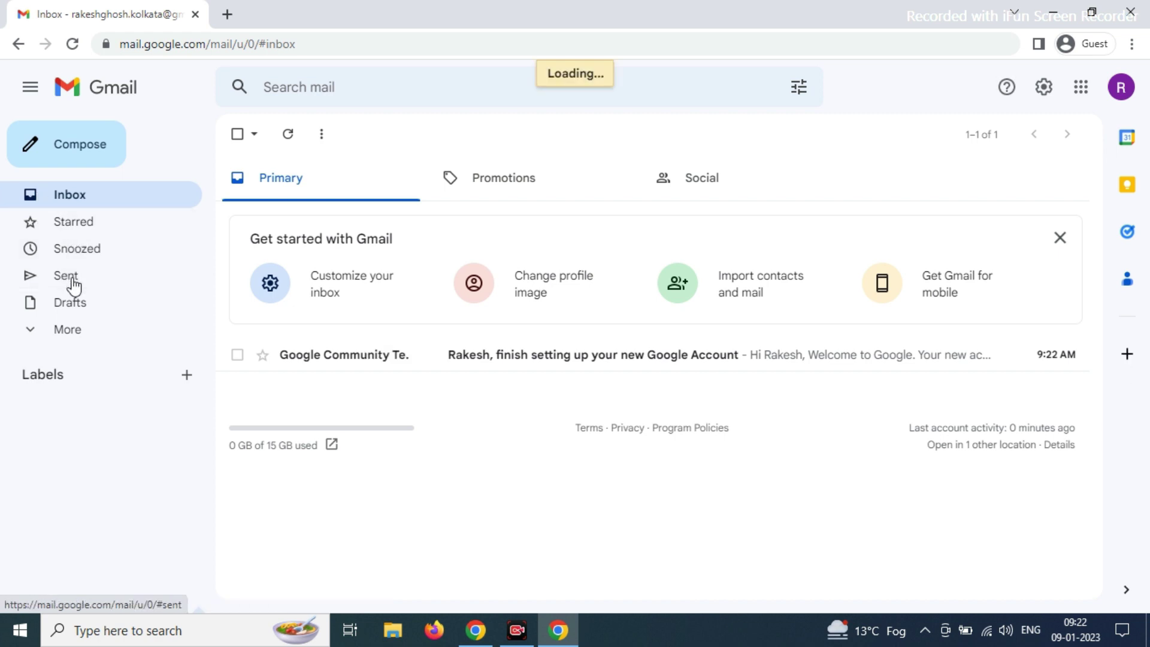
pyautogui.click(73, 203)
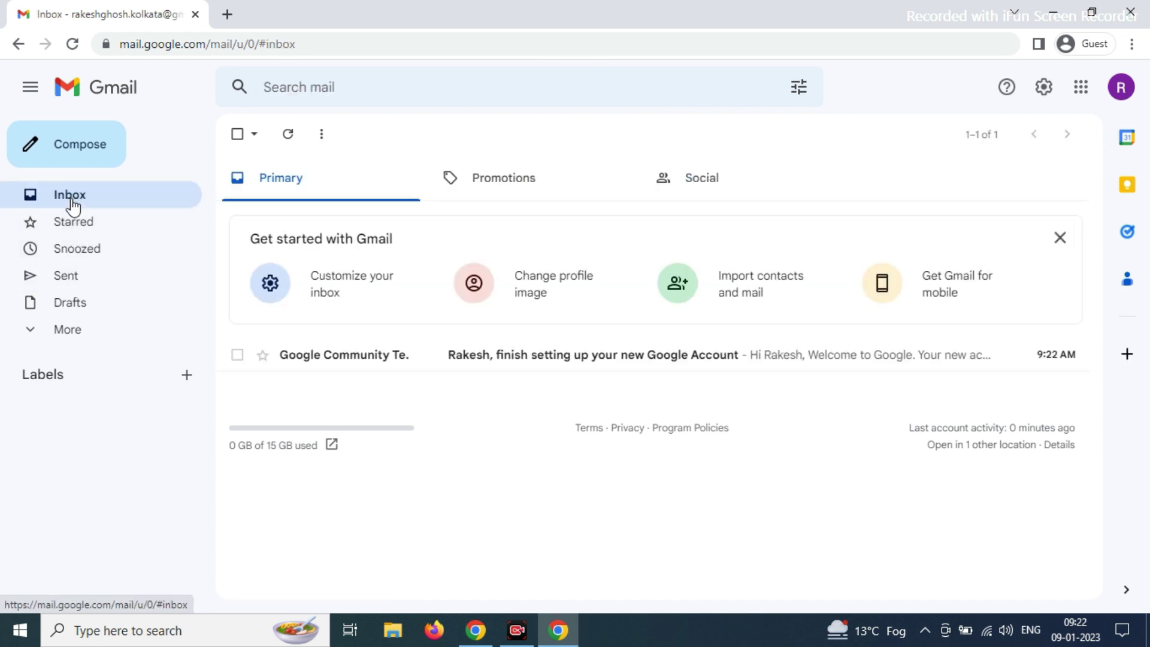
pyautogui.click(89, 154)
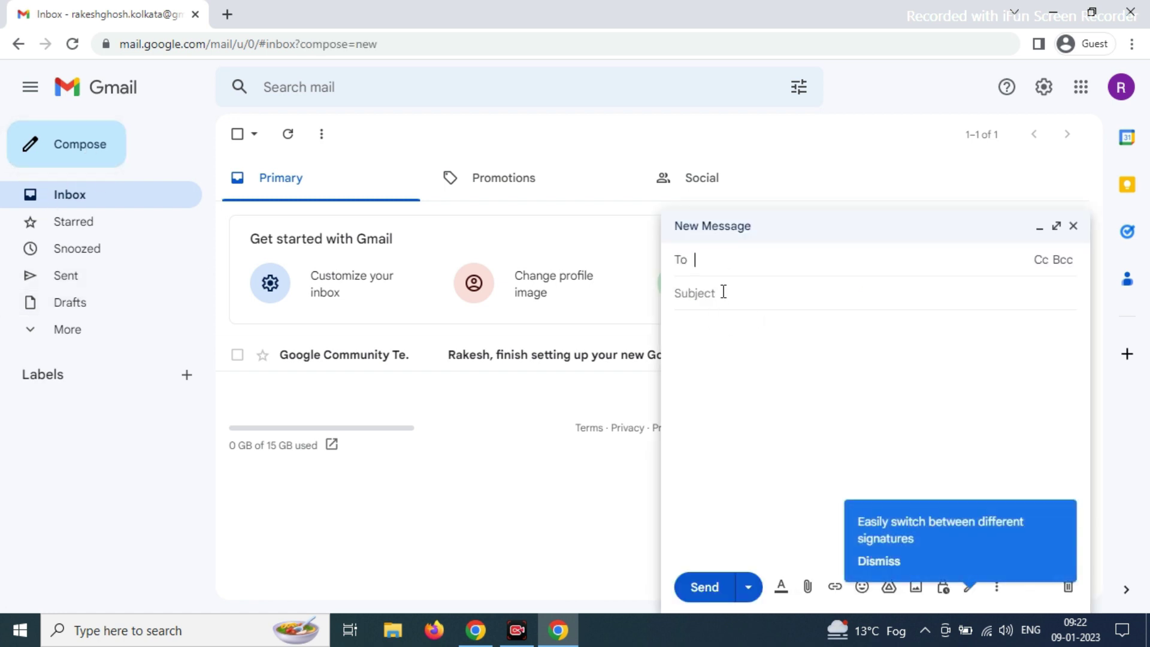
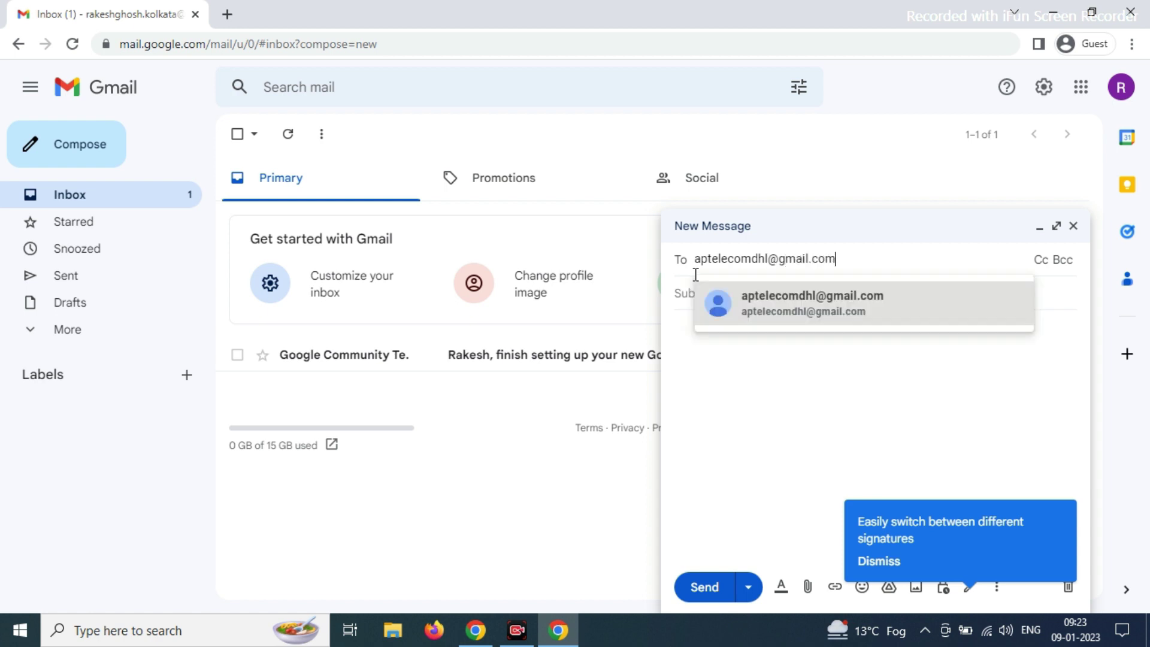
pyautogui.click(711, 304)
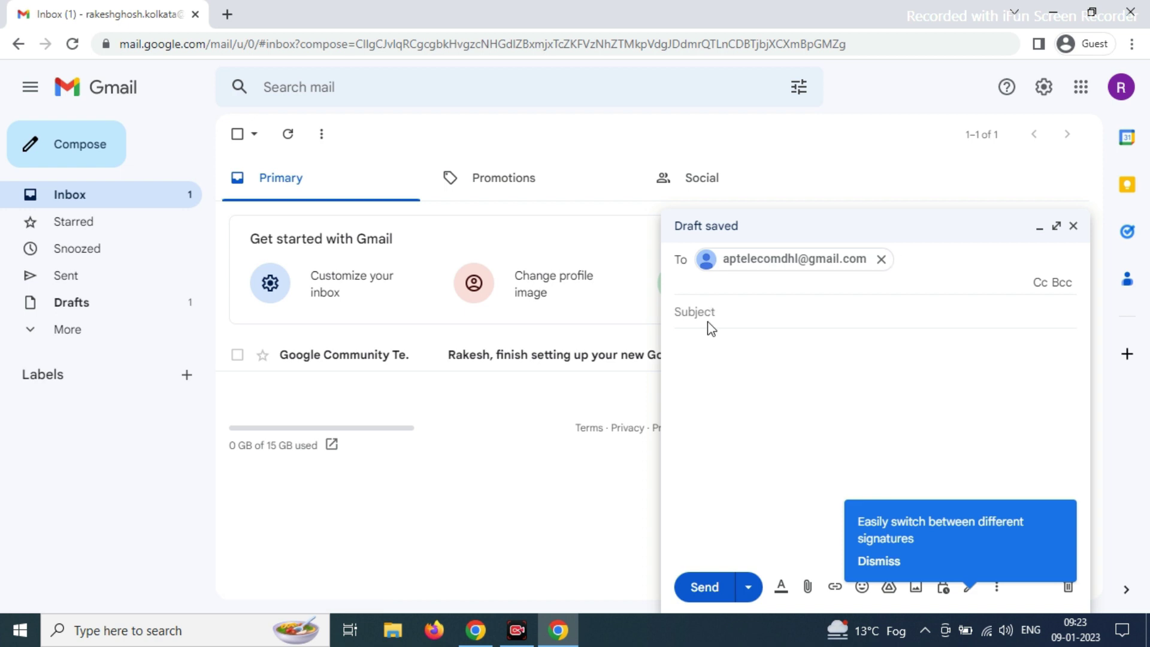
# Give the email the subject 'Test' and the body 'Hi, Good Morning'.
pyautogui.click(710, 324)
pyautogui.click(692, 290)
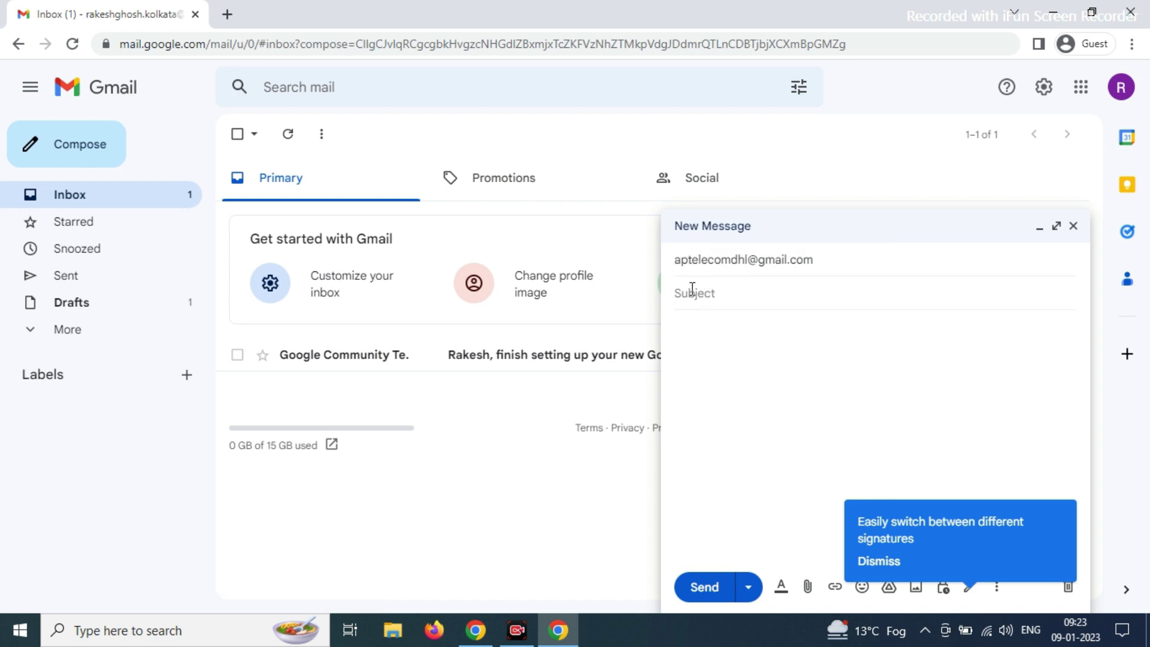
pyautogui.write('Test')
pyautogui.press('Tab')
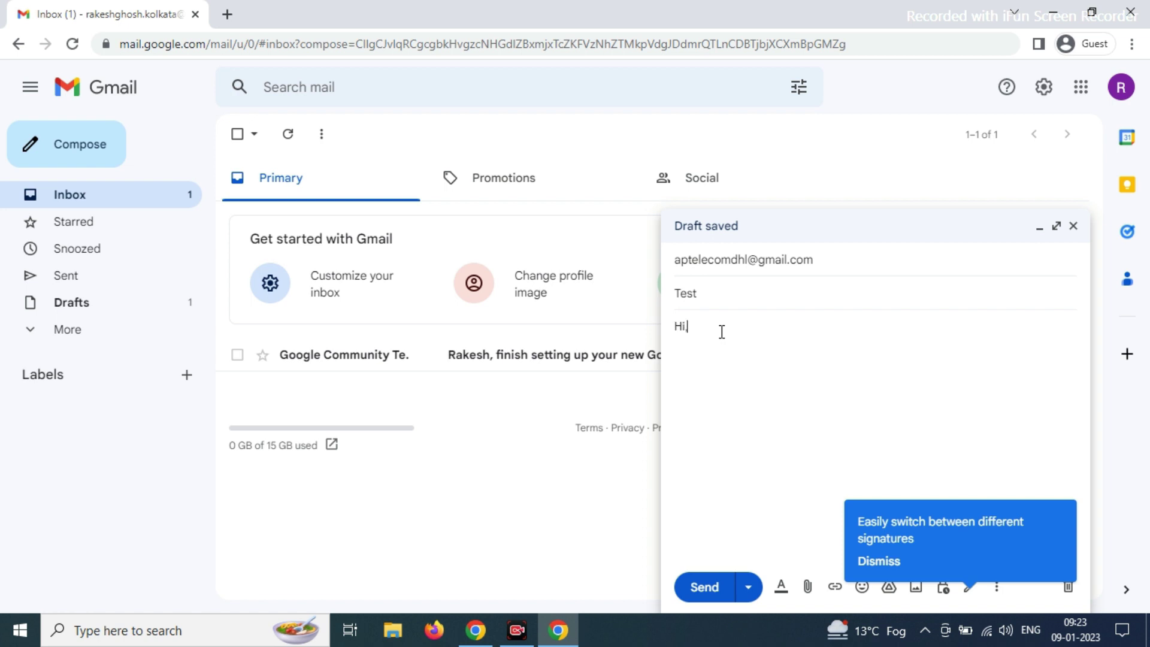
pyautogui.write('Hi, Good M')
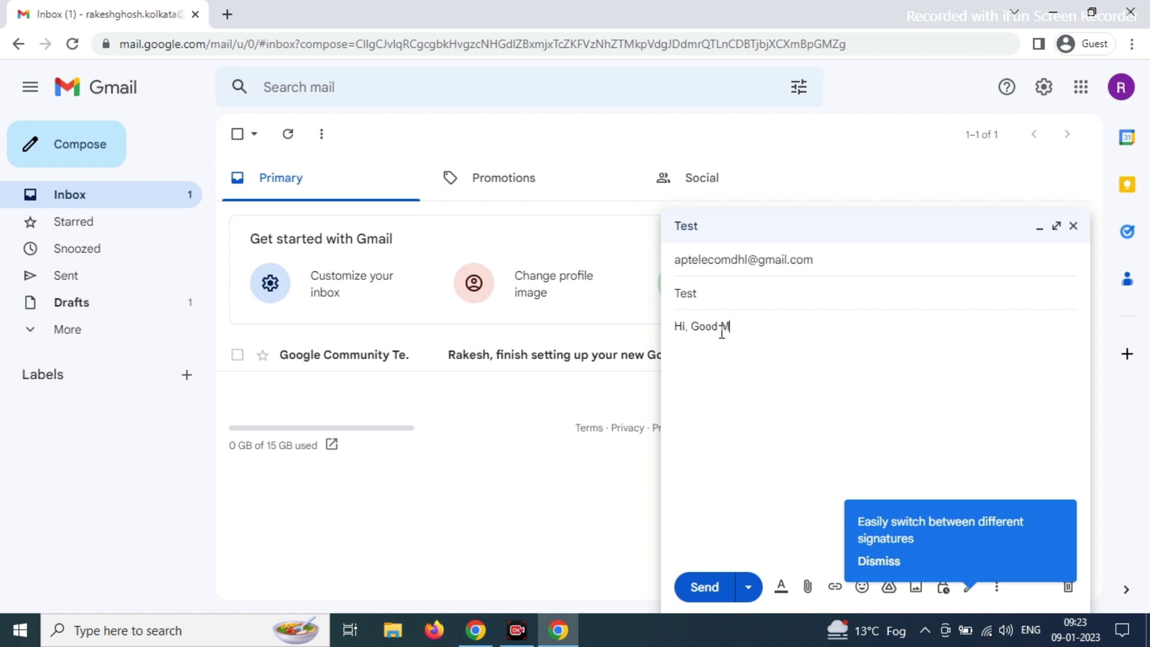
pyautogui.write('orning')
# Attach the AAAA image file from the Desktop folder to the Test email draft.
pyautogui.click(806, 586)
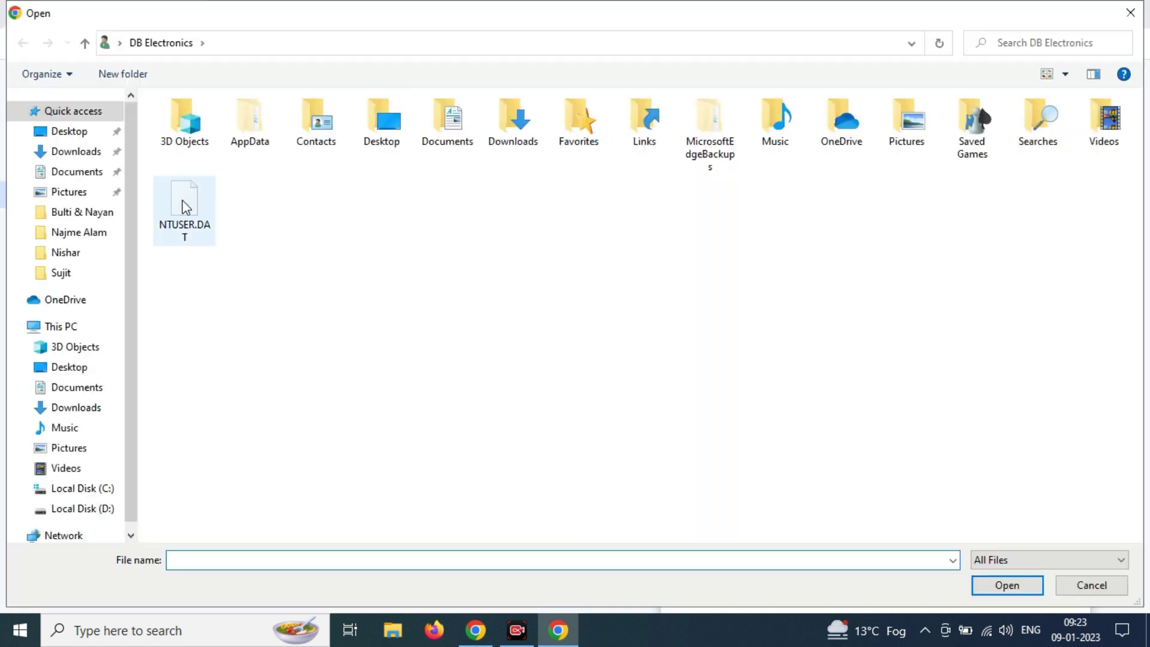
pyautogui.doubleClick(911, 123)
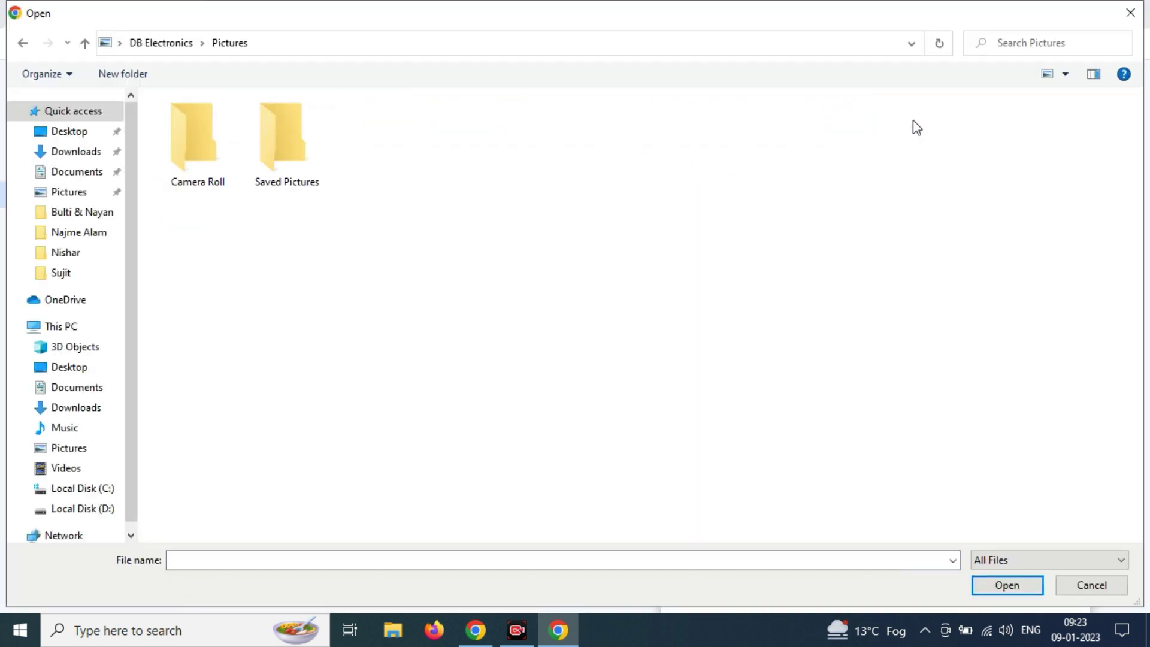
pyautogui.doubleClick(215, 140)
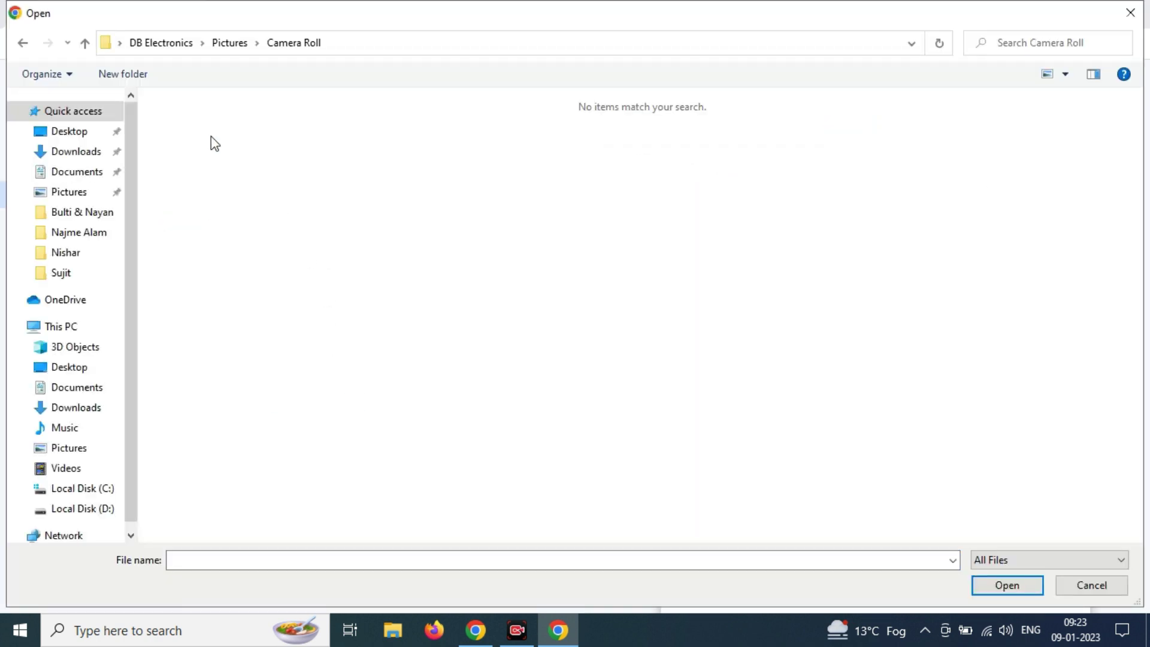
pyautogui.click(229, 48)
pyautogui.click(179, 38)
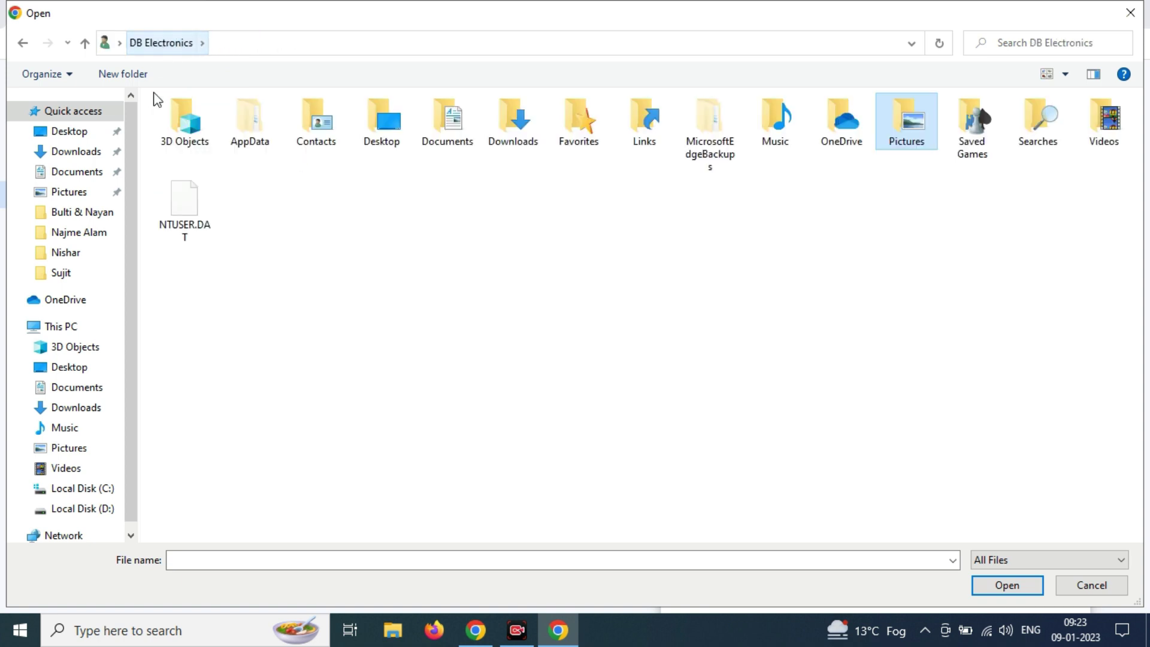
pyautogui.click(69, 136)
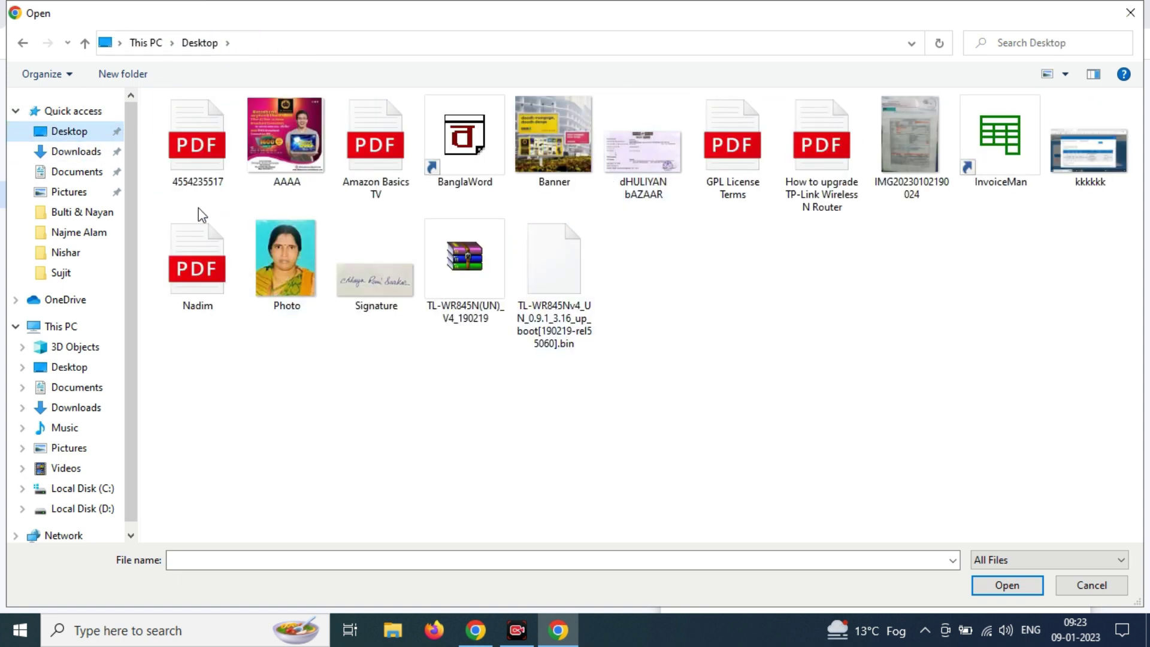
pyautogui.doubleClick(282, 139)
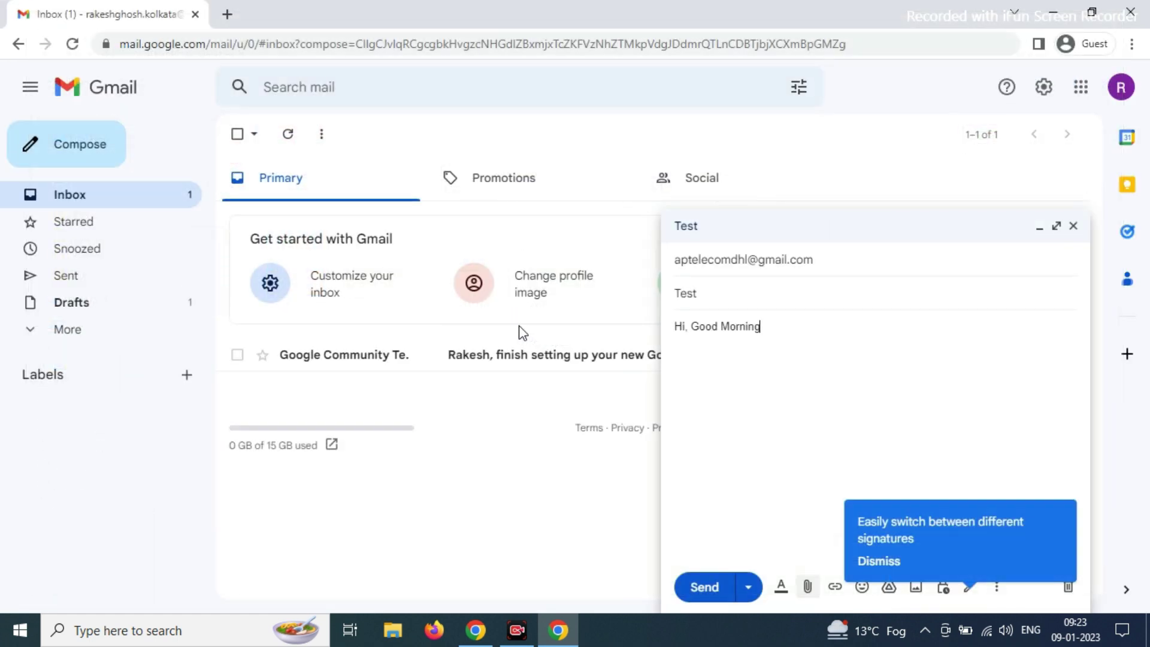
# Send the Test email and open it in Sent mail to confirm delivery.
pyautogui.click(717, 589)
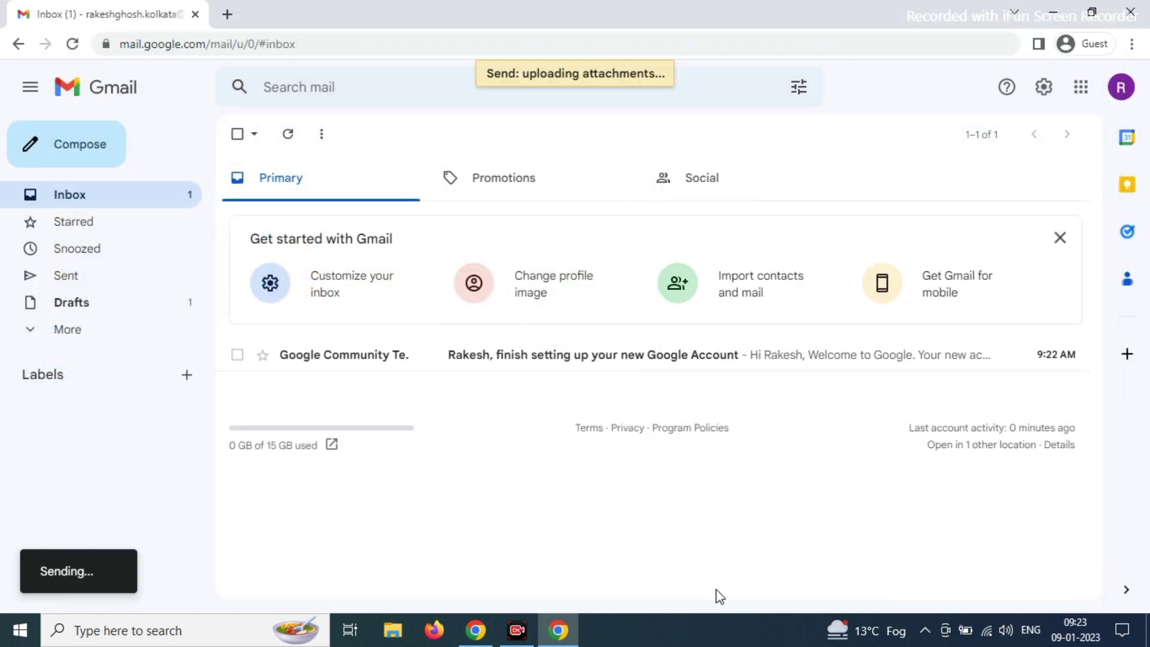
pyautogui.click(70, 281)
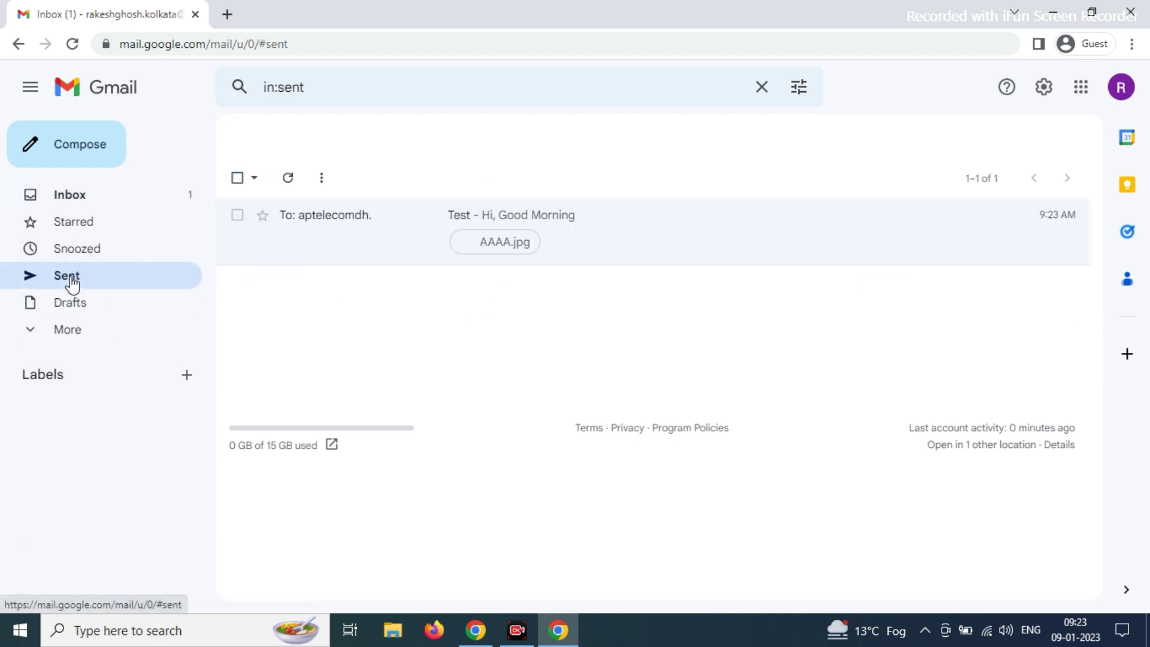
pyautogui.click(646, 239)
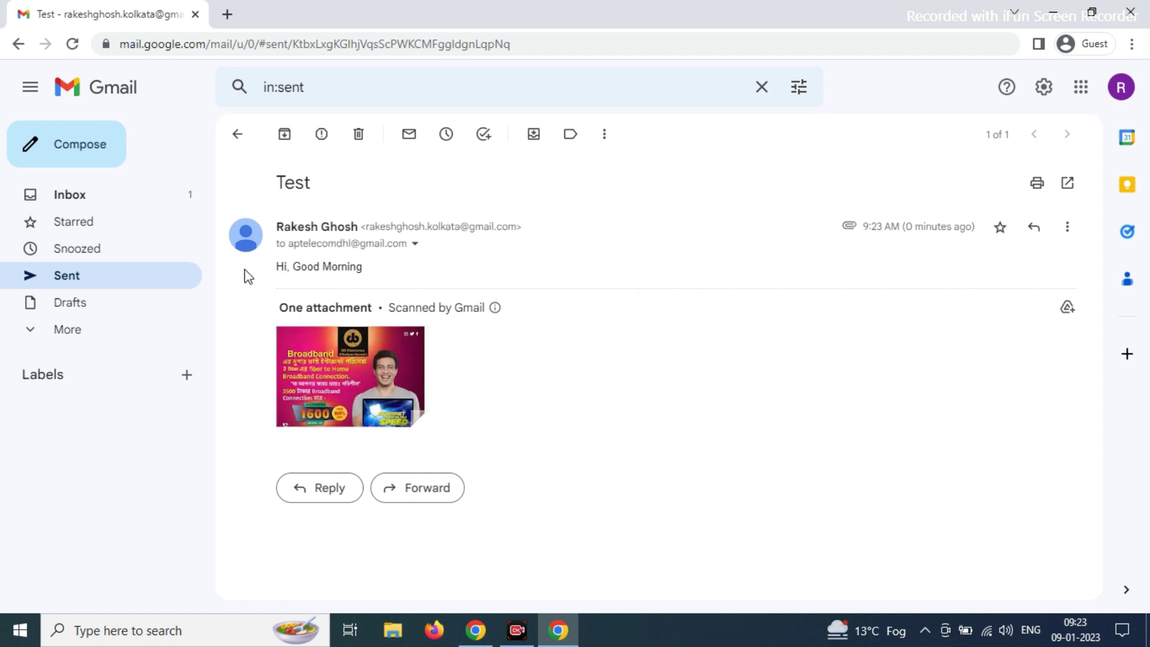
# Copy the account's own e-mail address from the account details panel.
pyautogui.click(1121, 87)
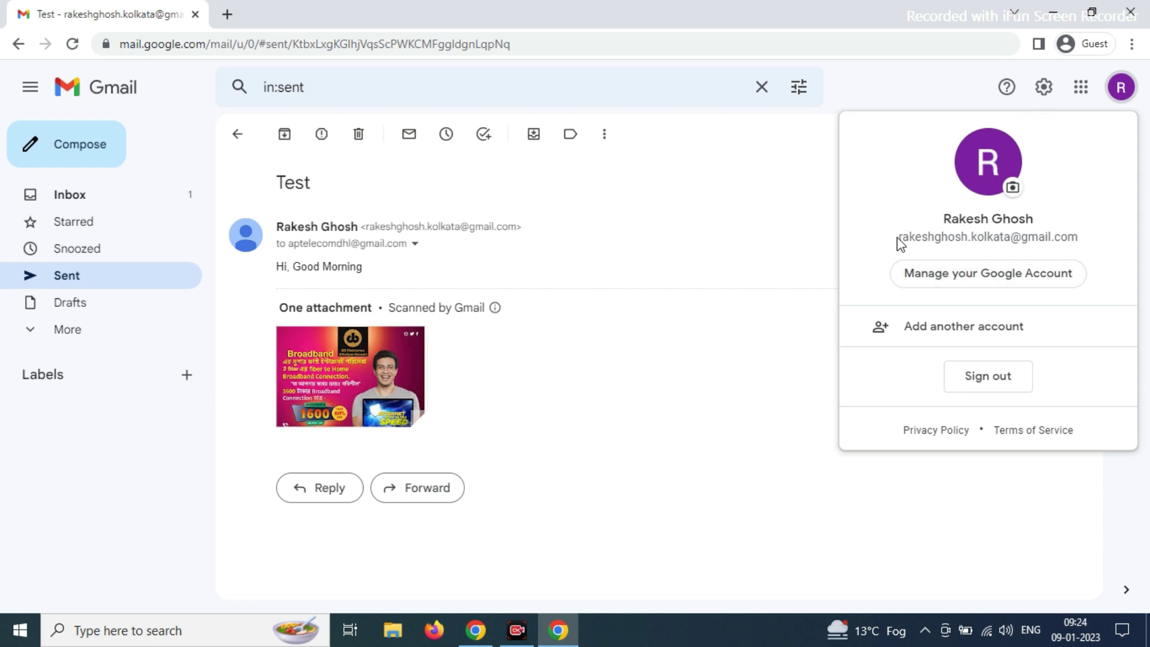
pyautogui.moveTo(898, 237); pyautogui.dragTo(1077, 236)
pyautogui.hotkey('ctrl', 'c')
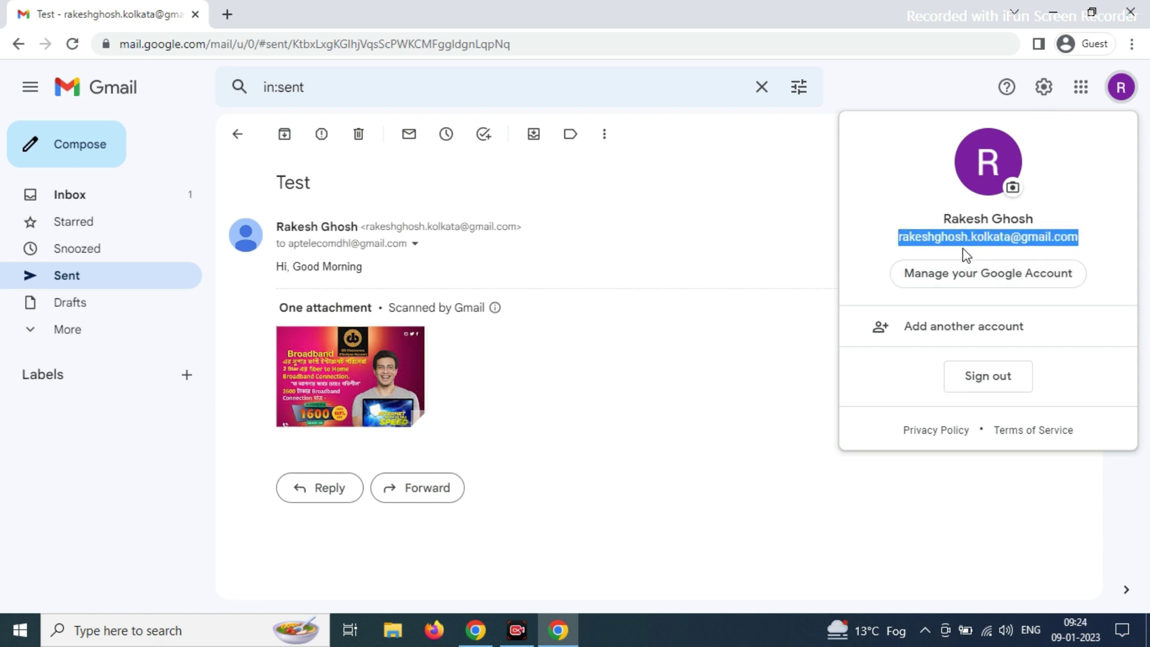
pyautogui.rightClick(962, 247)
pyautogui.click(927, 257)
# Launch Notepad from Windows search and paste the copied account e-mail address.
pyautogui.click(191, 628)
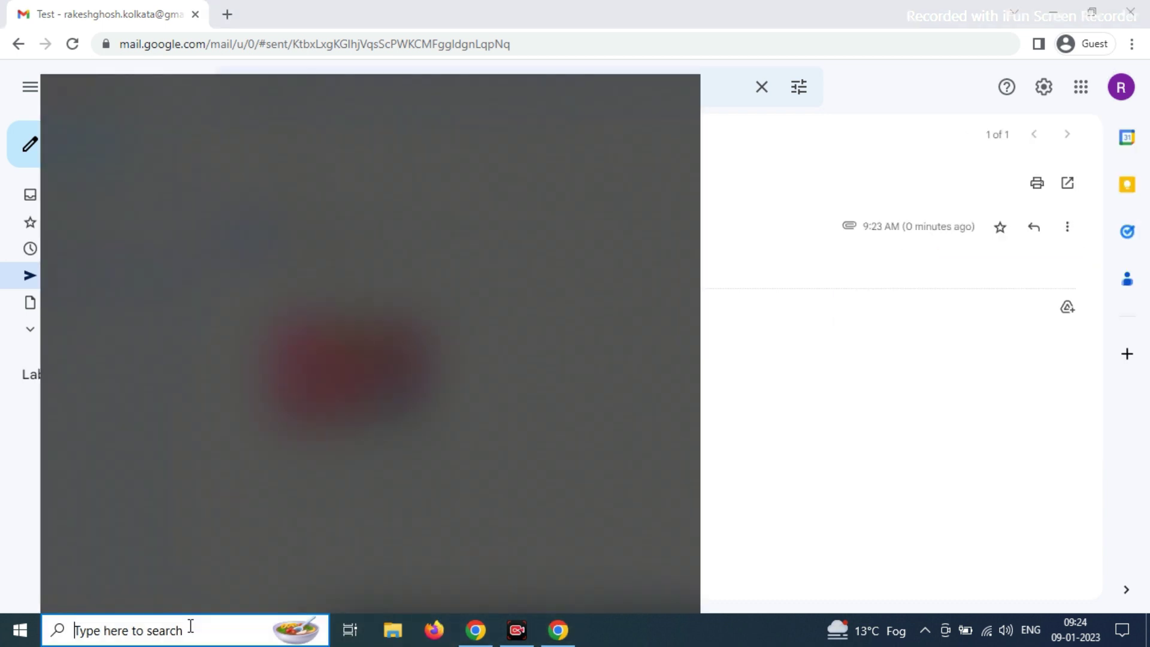
pyautogui.write('notepa')
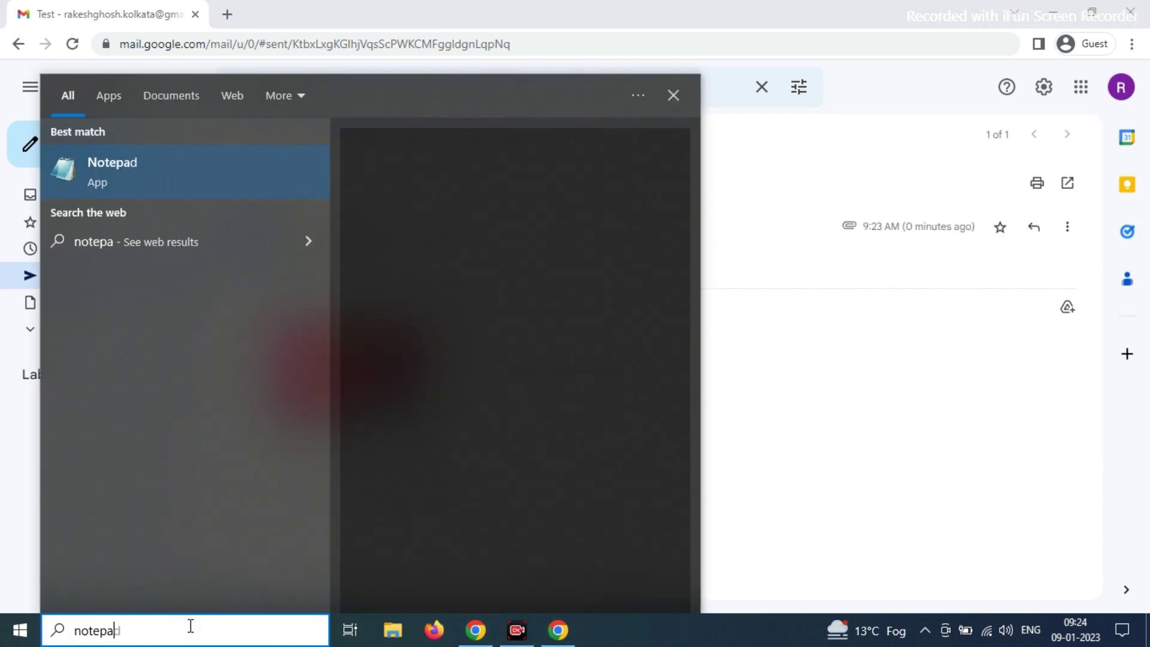
pyautogui.write('d')
pyautogui.press('Return')
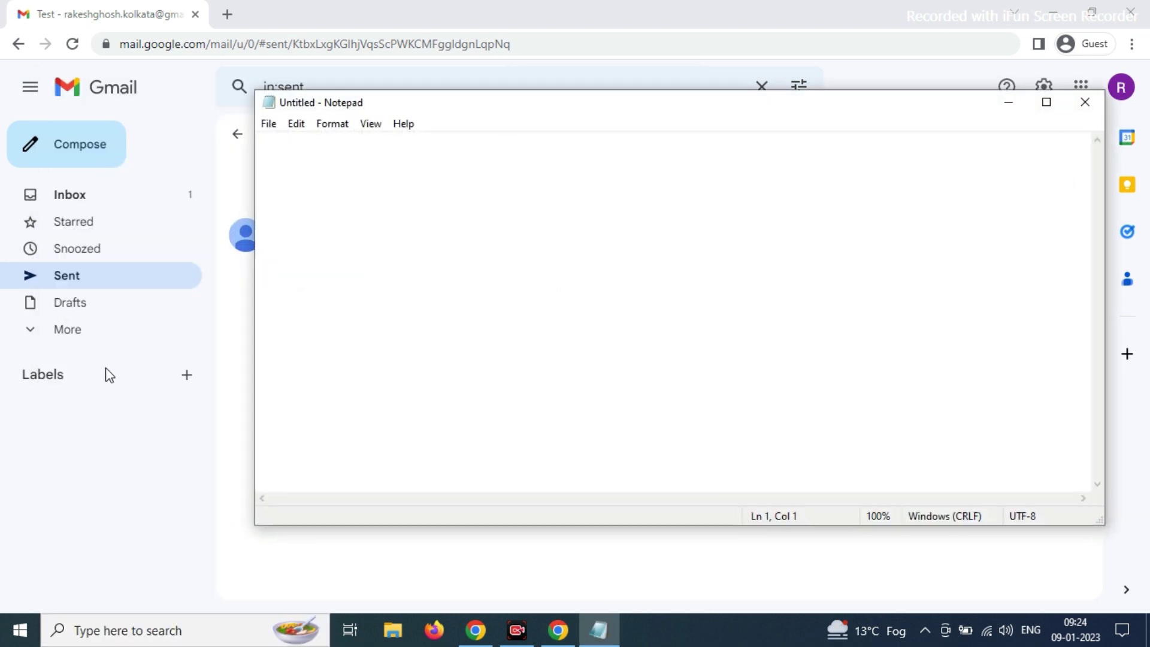
pyautogui.hotkey('ctrl', 'v')
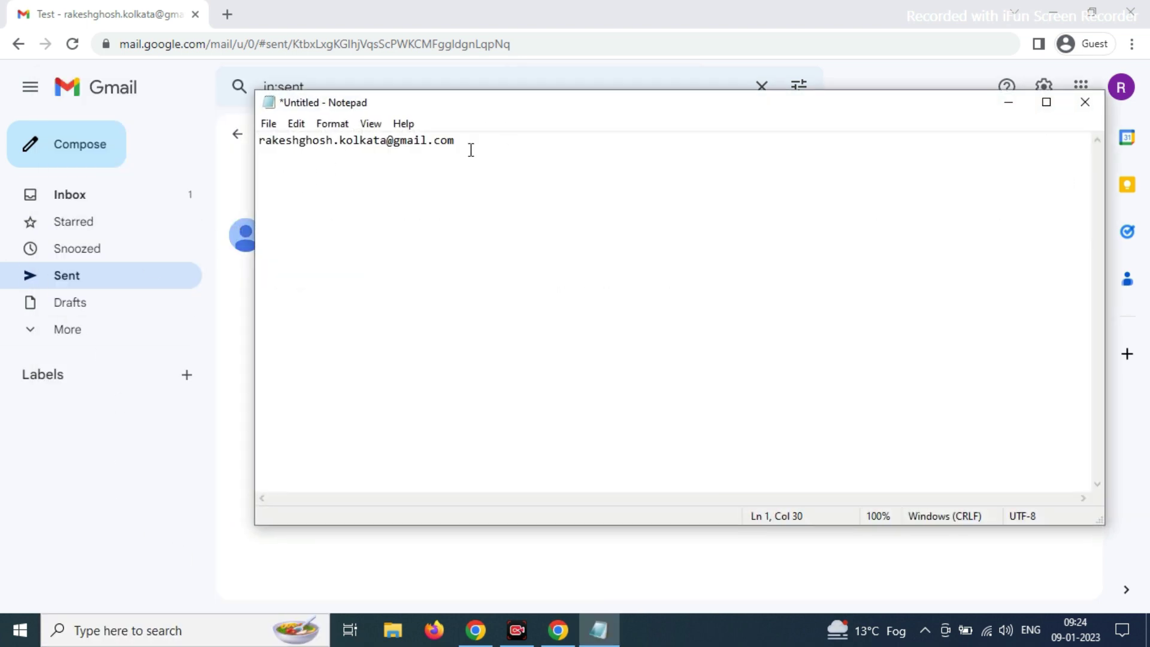